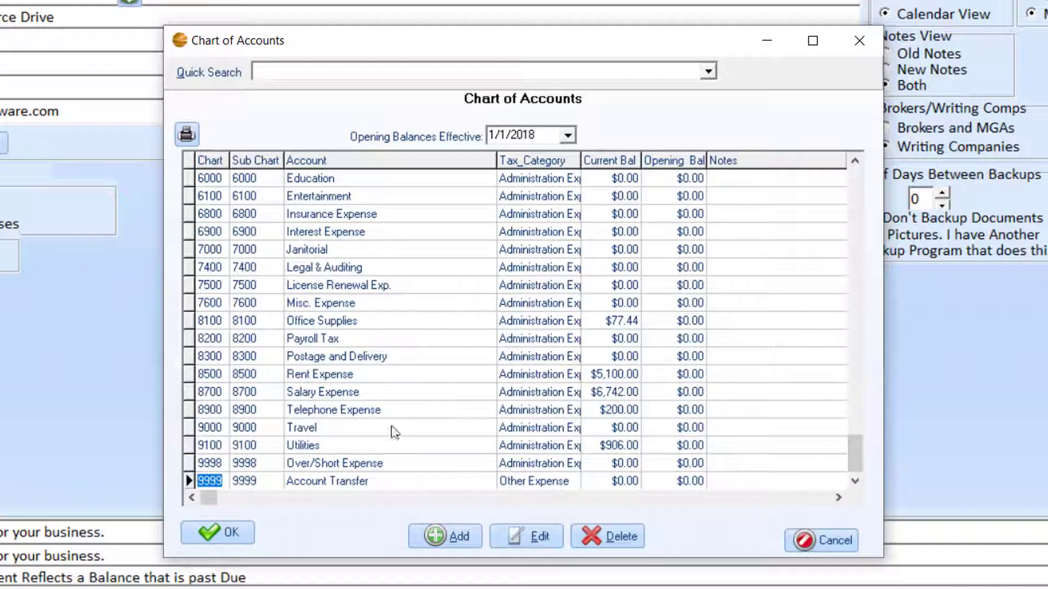
# Review the Salary Expense and Payroll Tax accounts in the chart of accounts and look up account 2510.
pyautogui.click(359, 393)
pyautogui.click(358, 340)
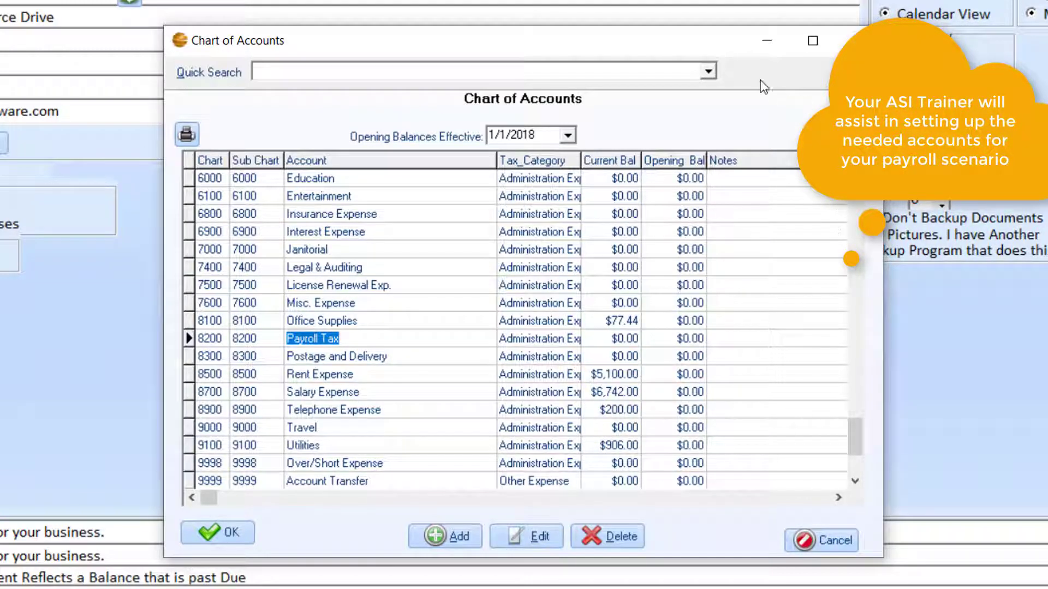
pyautogui.click(709, 70)
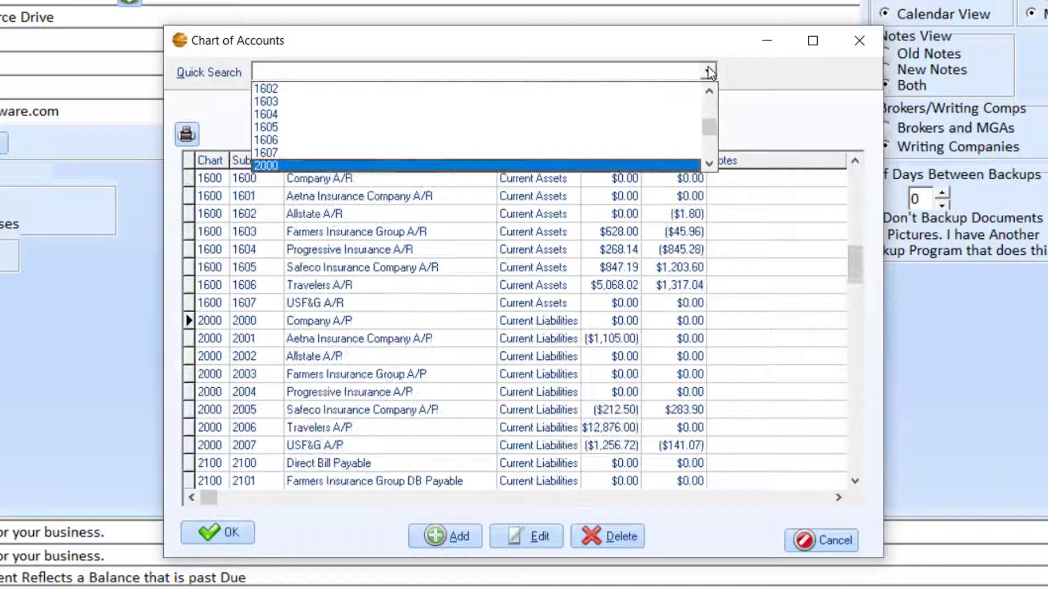
pyautogui.scroll(-8, 709, 68)
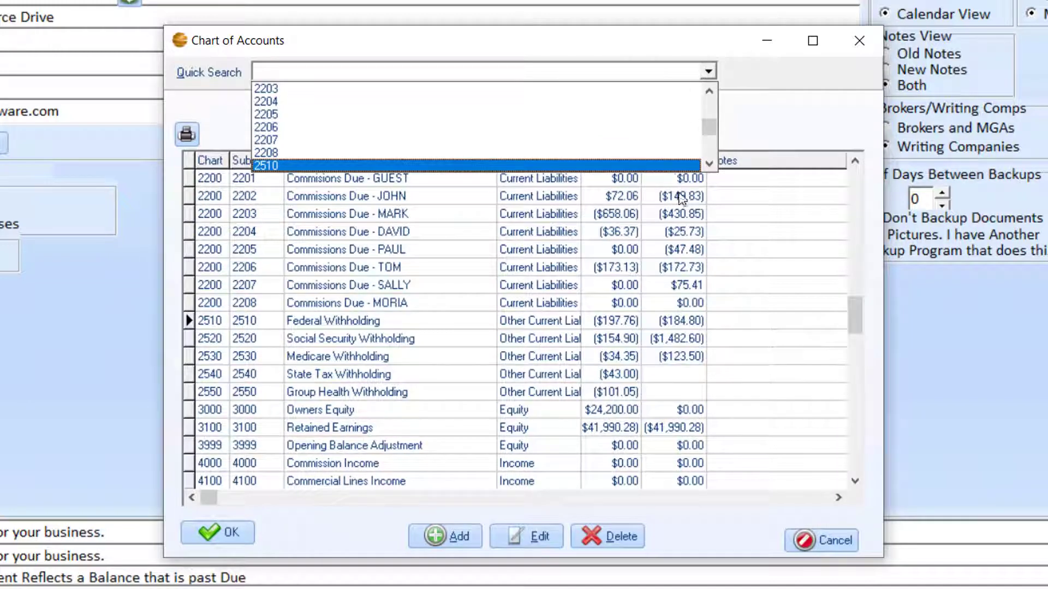
pyautogui.click(673, 164)
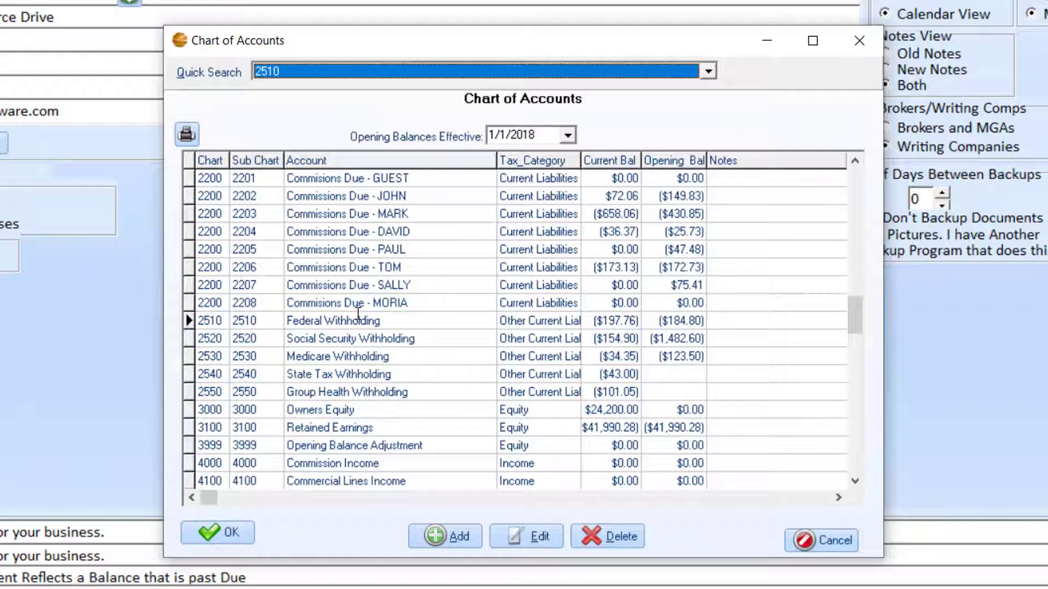
# Review the withholding accounts from Federal Withholding through Group Health Withholding and close the chart of accounts.
pyautogui.click(371, 323)
pyautogui.click(421, 343)
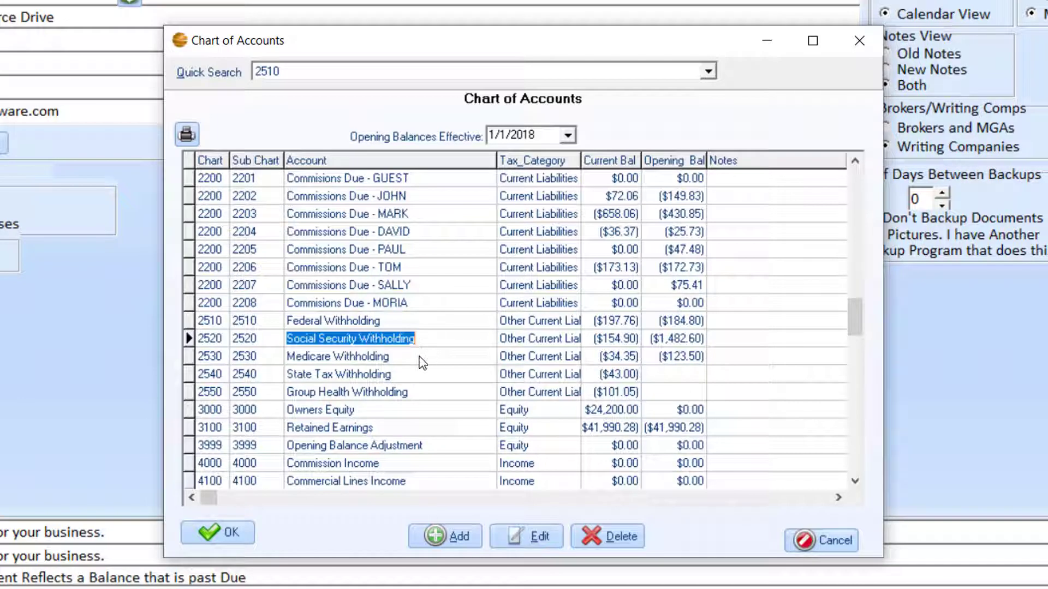
pyautogui.click(421, 360)
pyautogui.click(419, 378)
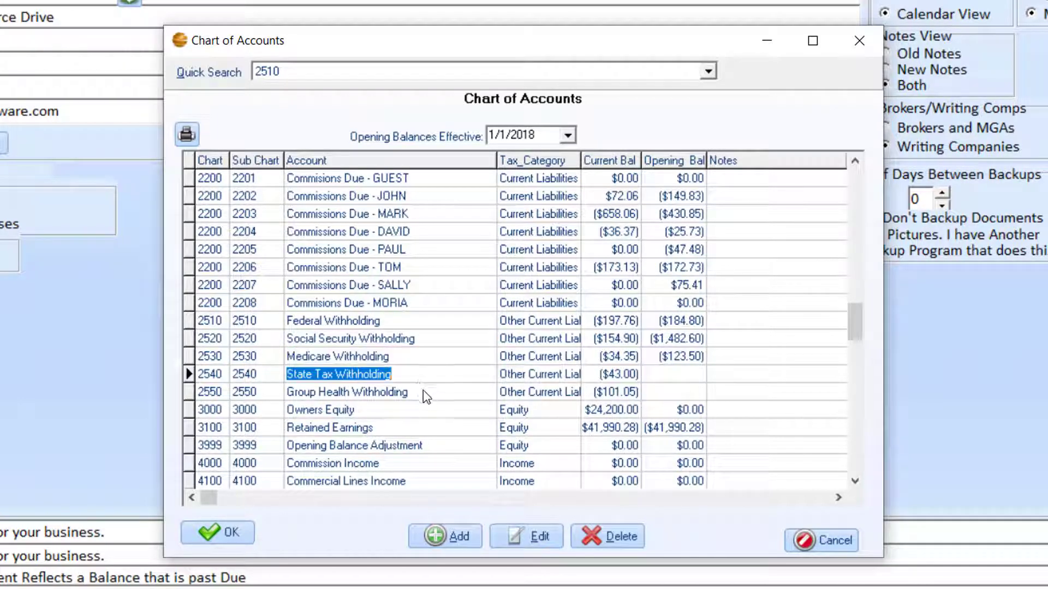
pyautogui.click(428, 391)
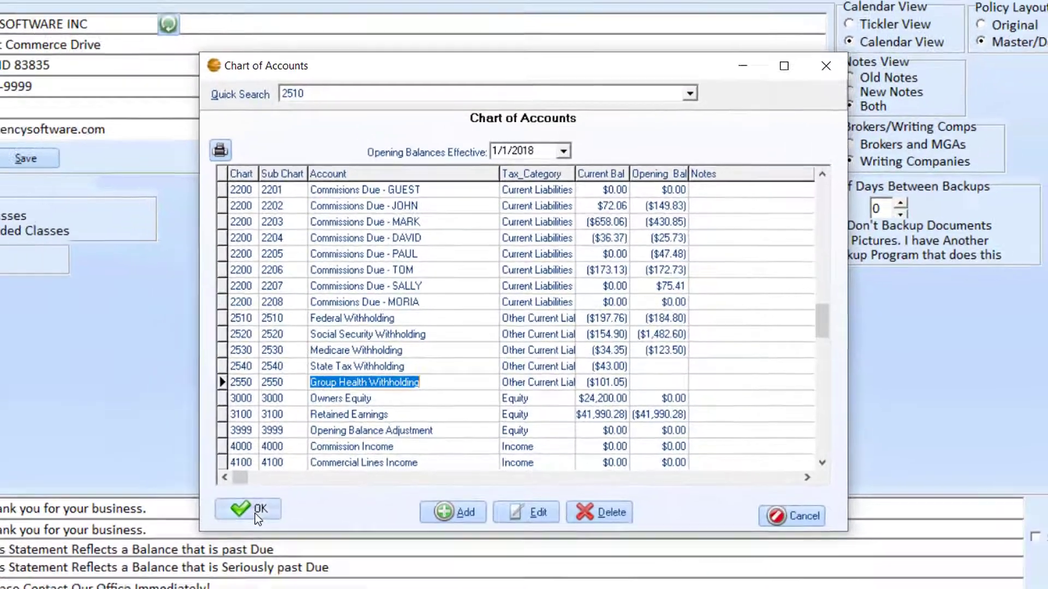
pyautogui.click(224, 535)
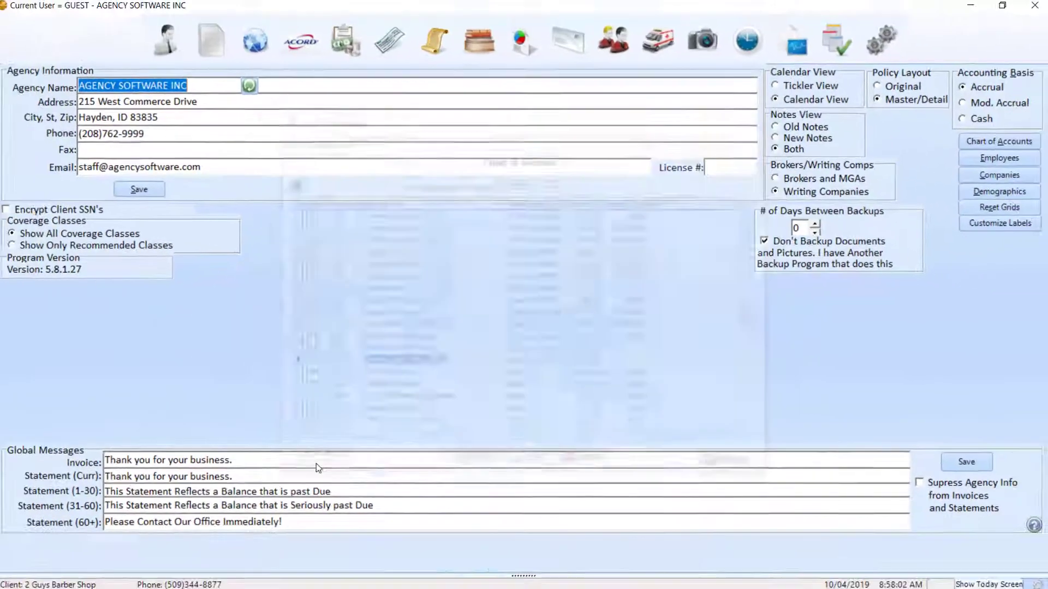
# Open the check register for the Checking account.
pyautogui.click(395, 48)
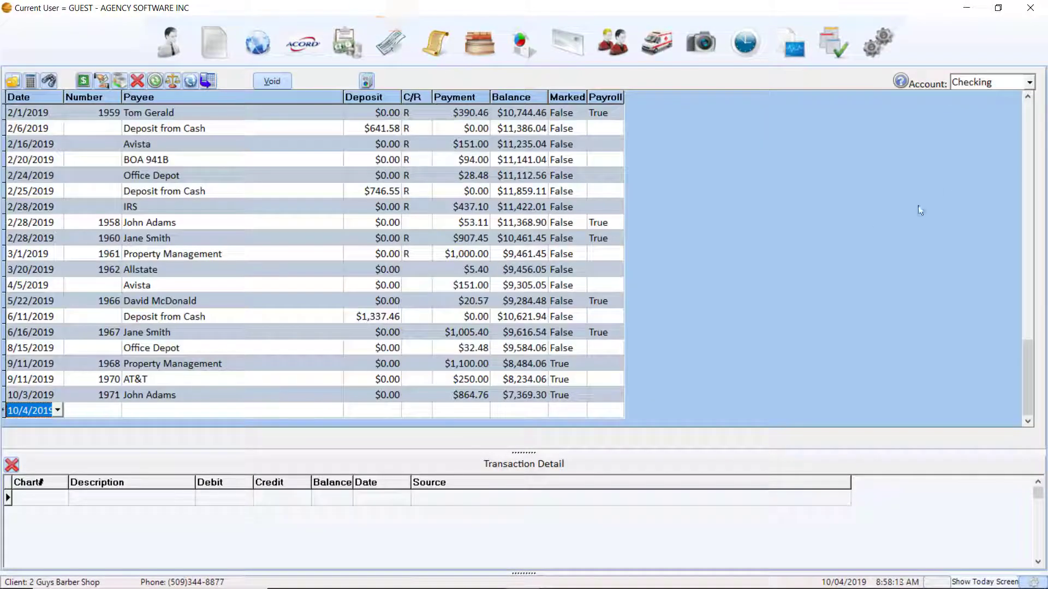
pyautogui.click(1024, 81)
pyautogui.click(972, 113)
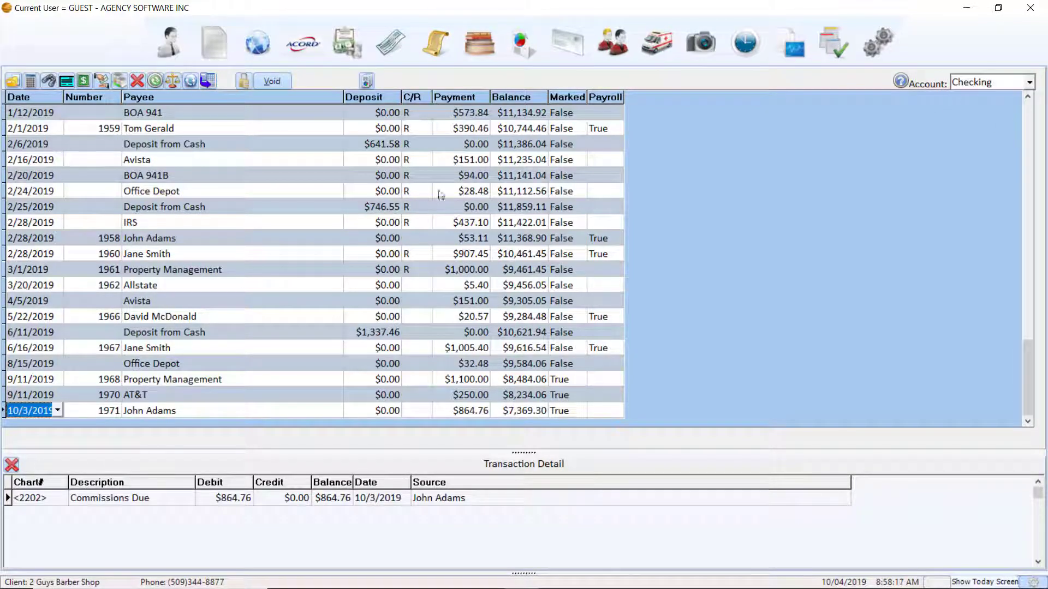
# Add a new check entry to the register with the employee's name as payee and a payment of 575.42.
pyautogui.click(366, 419)
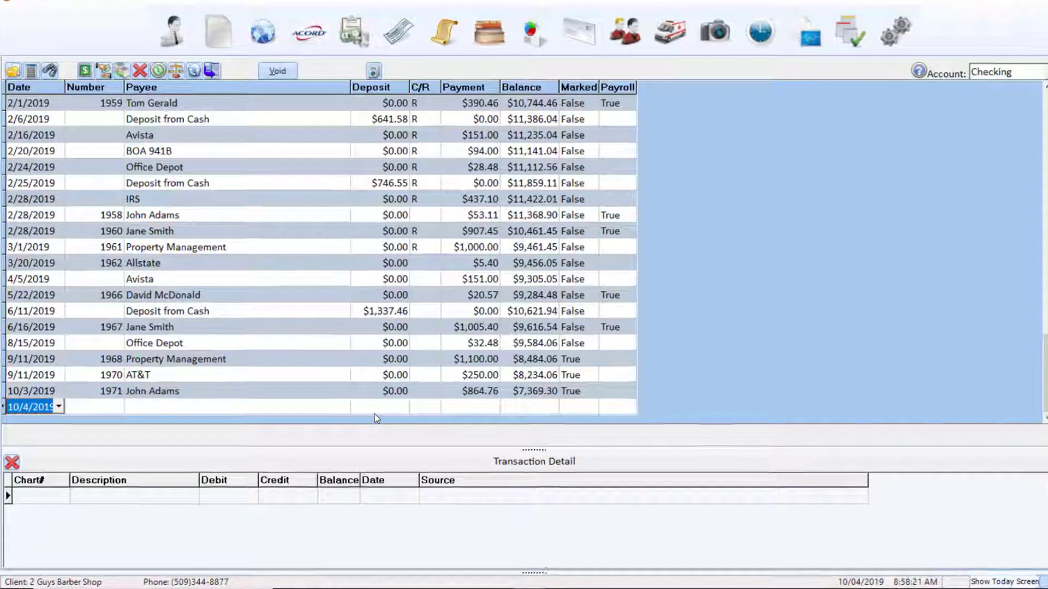
pyautogui.press('Tab')
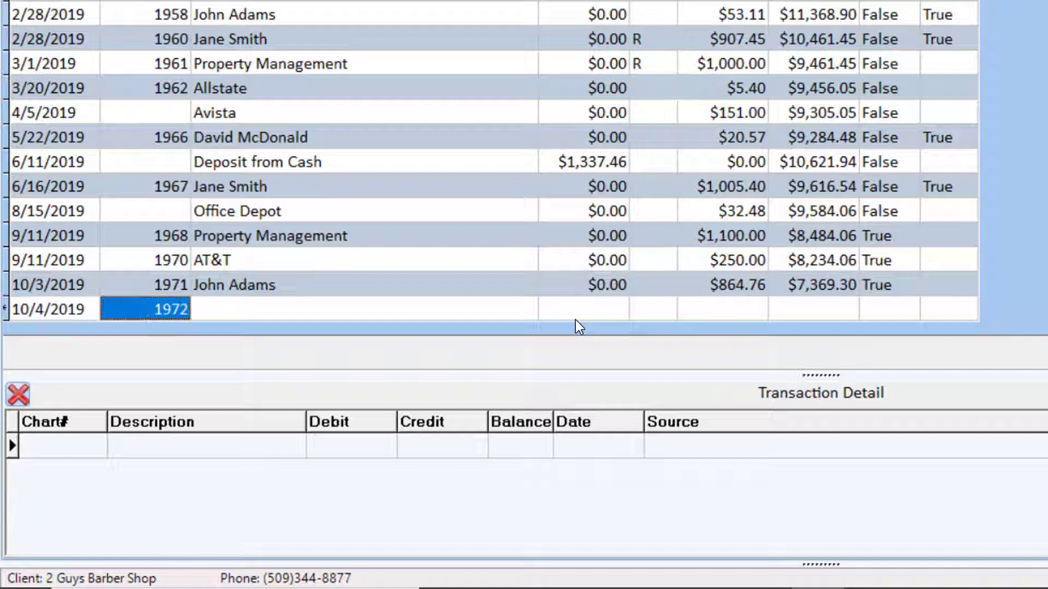
pyautogui.press('Tab')
pyautogui.write('P')
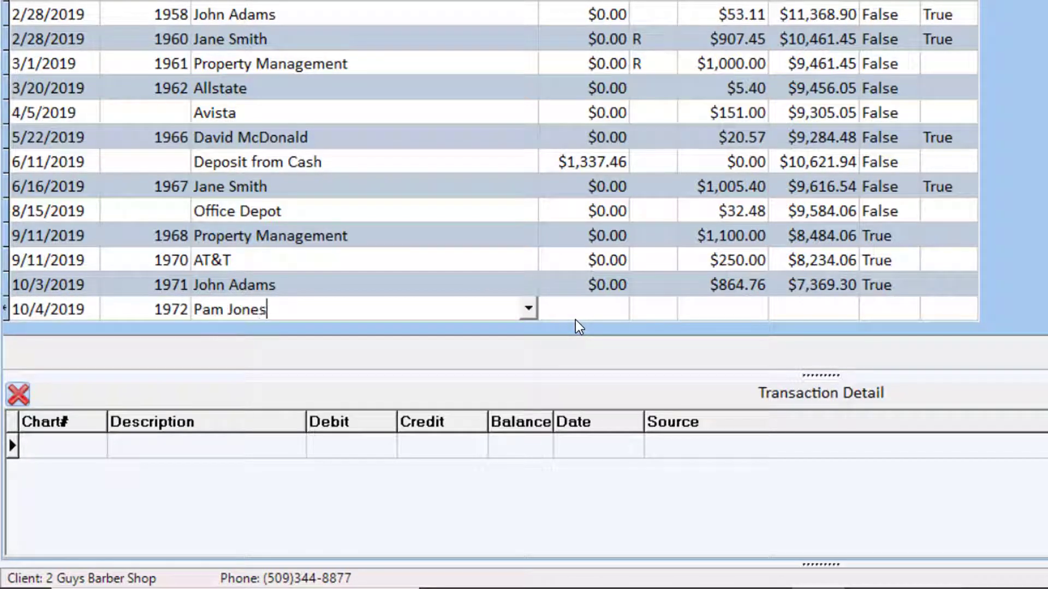
pyautogui.press('Tab')
pyautogui.press('Tab')
pyautogui.write('575')
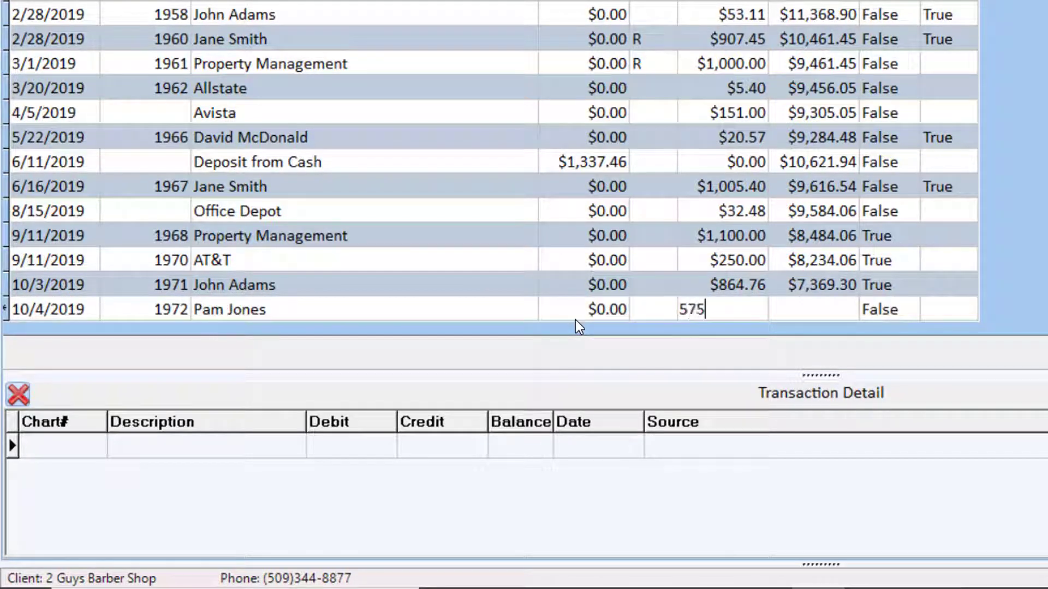
pyautogui.write('.42')
pyautogui.press('Return')
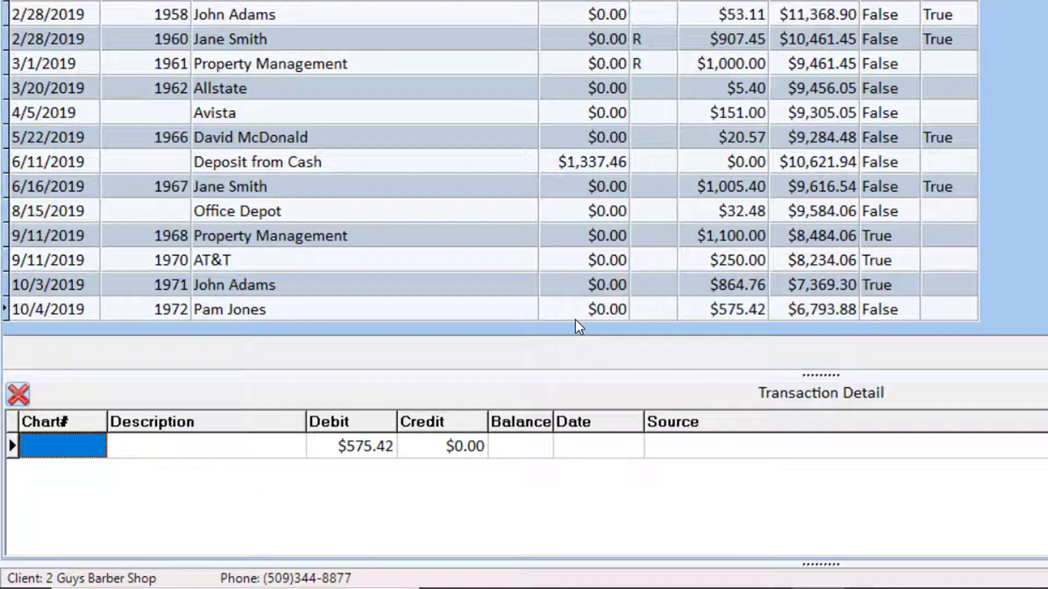
# Assign the check's first transaction detail line to 8700 - Salary Expense with a debit of 850.
pyautogui.click(103, 443)
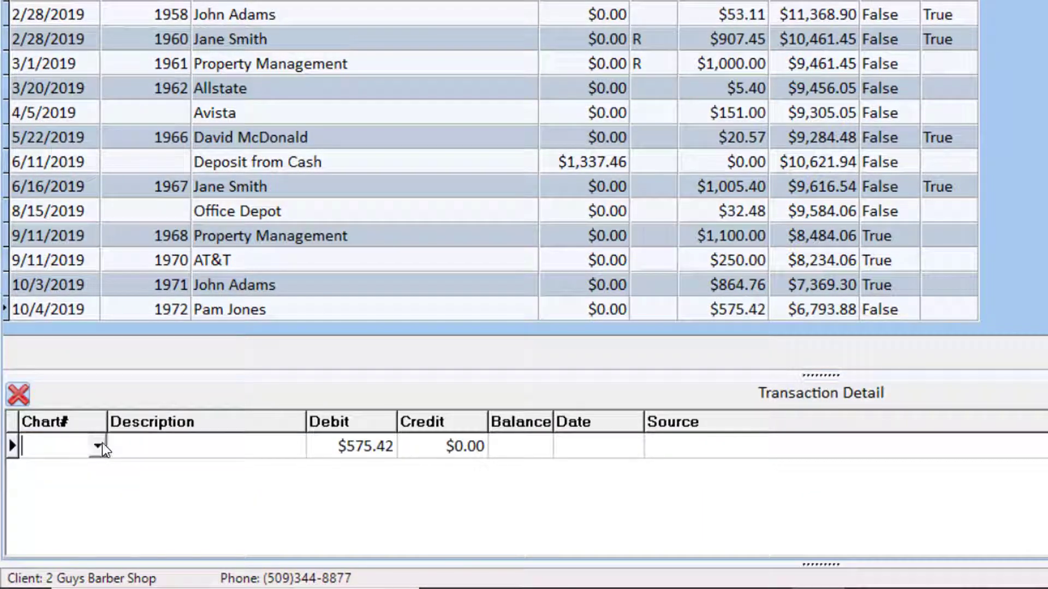
pyautogui.click(103, 443)
pyautogui.write('82')
pyautogui.press('Down')
pyautogui.press('Down')
pyautogui.press('Down')
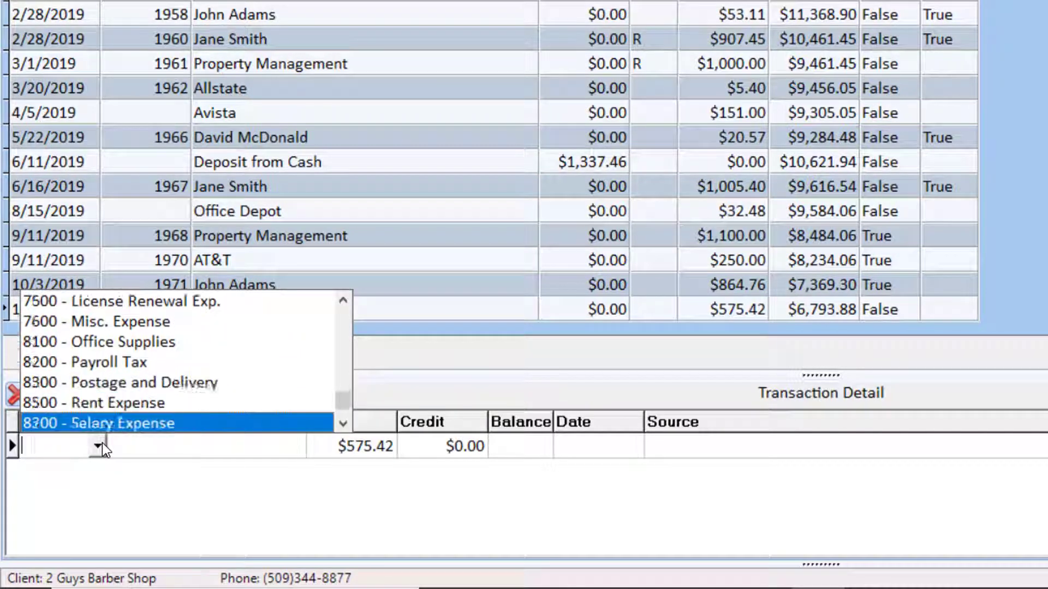
pyautogui.press('Down')
pyautogui.press('Up')
pyautogui.press('Return')
pyautogui.press('Return')
pyautogui.press('Return')
pyautogui.write('850')
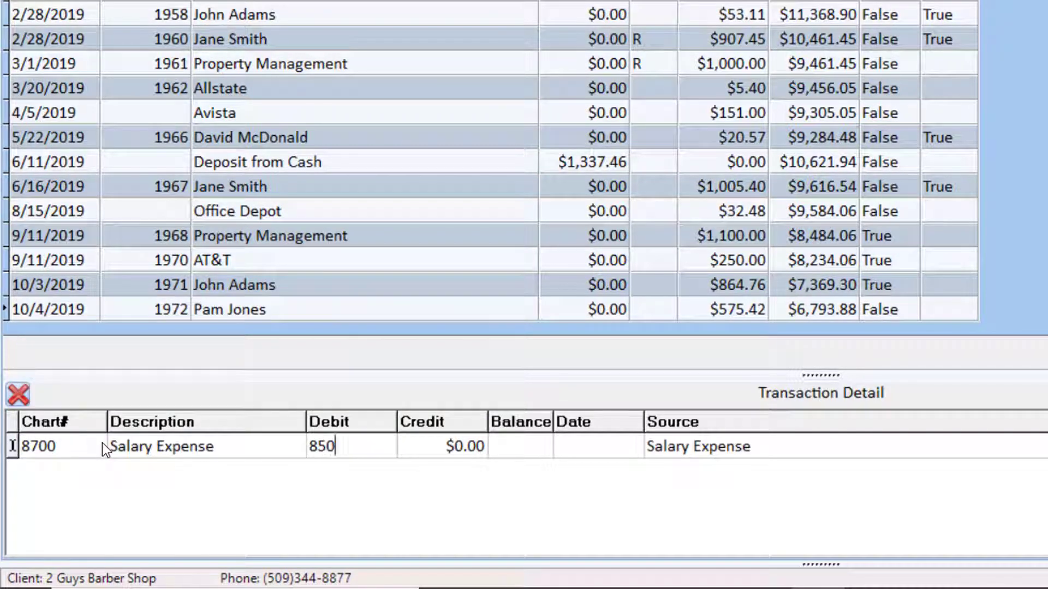
pyautogui.press('Return')
pyautogui.press('Return')
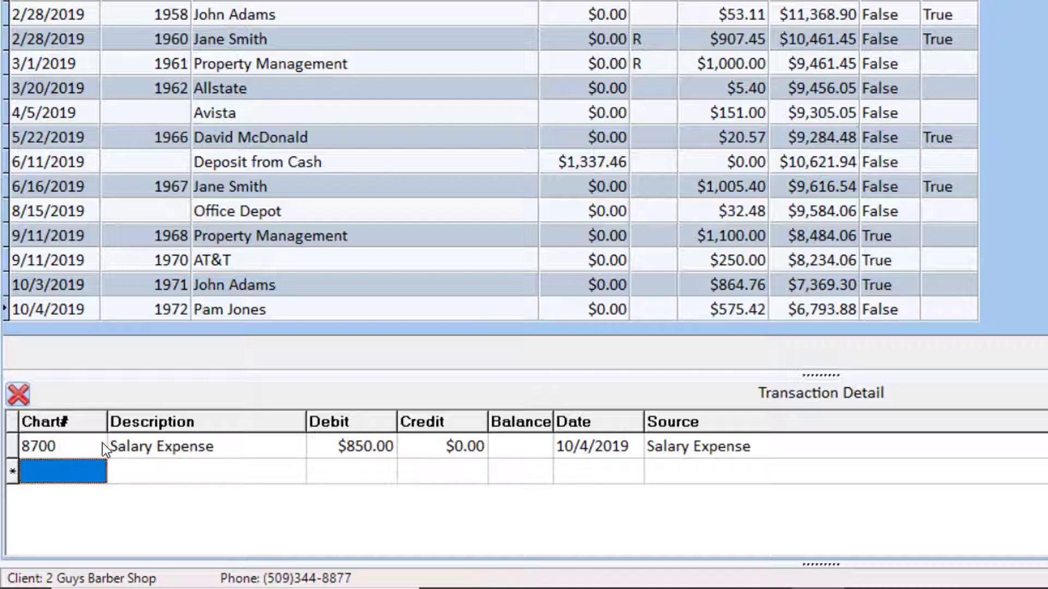
# Add a transaction detail line for account 2510, Federal Withholding, with a credit of 67.
pyautogui.click(100, 470)
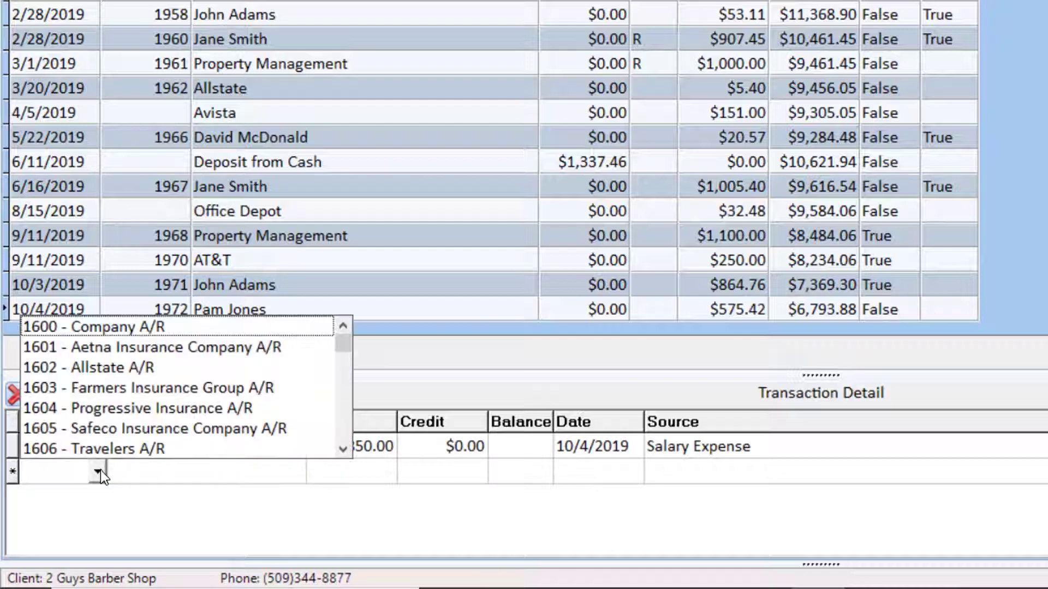
pyautogui.write('25')
pyautogui.press('Return')
pyautogui.press('Return')
pyautogui.press('Return')
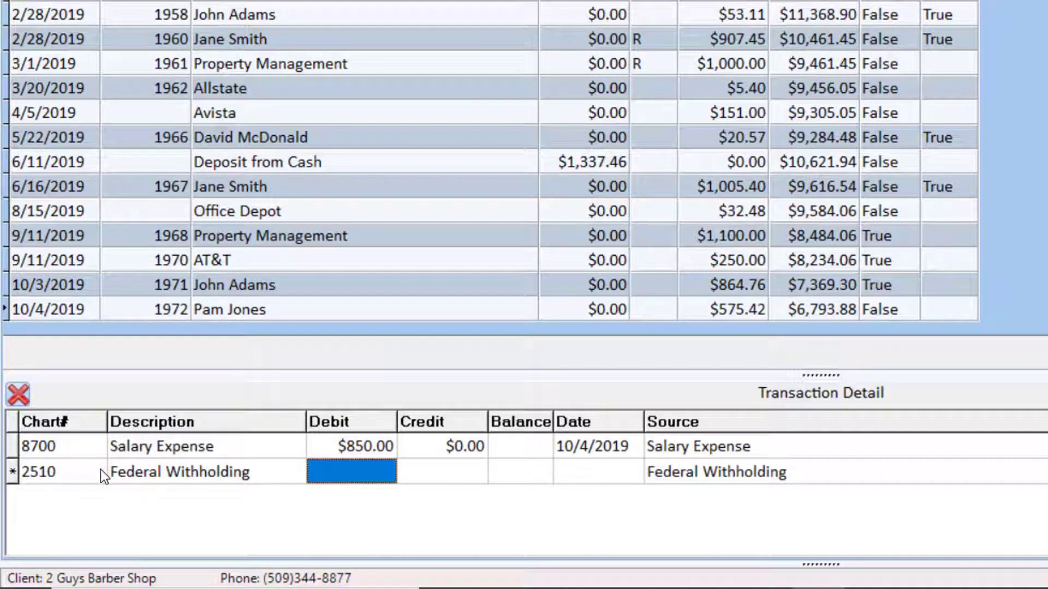
pyautogui.write('67')
pyautogui.press('Return')
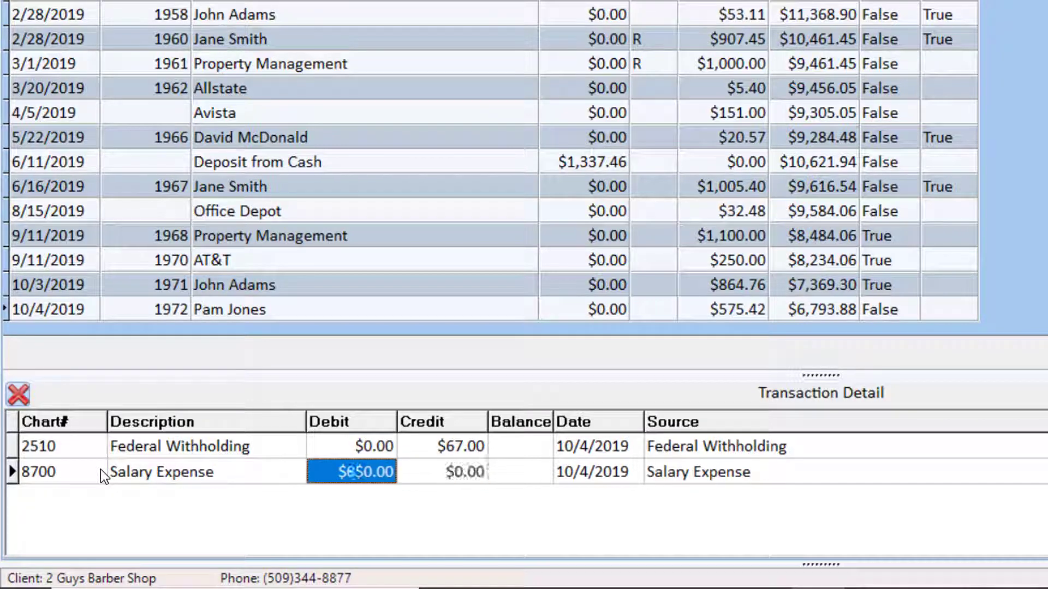
pyautogui.press('Return')
# Add a transaction detail line for account 2520, Social Security Withholding, with a credit of 44.42.
pyautogui.click(97, 497)
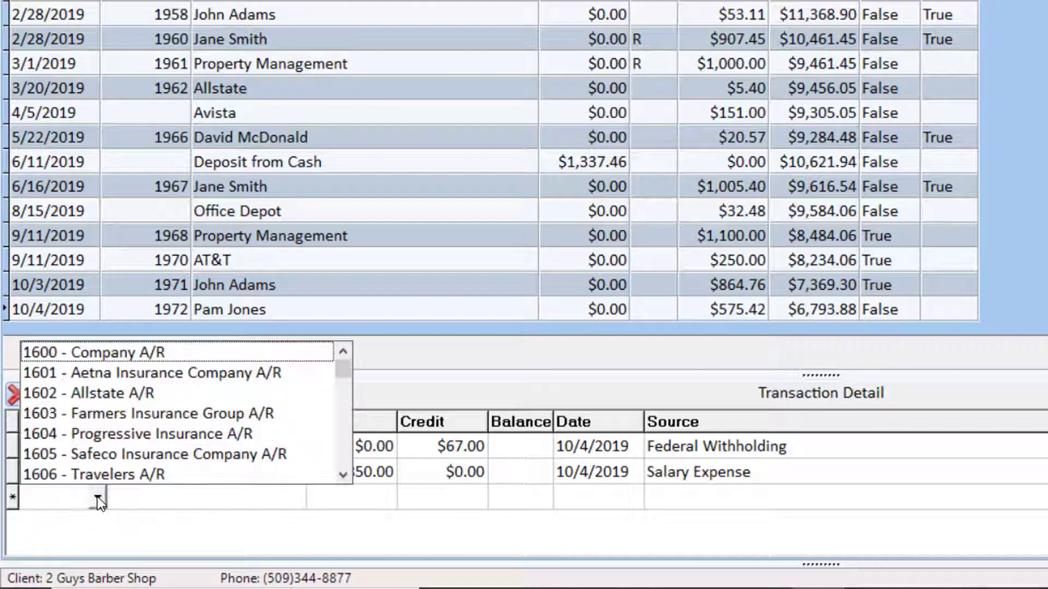
pyautogui.write('252')
pyautogui.press('Return')
pyautogui.press('Return')
pyautogui.press('Return')
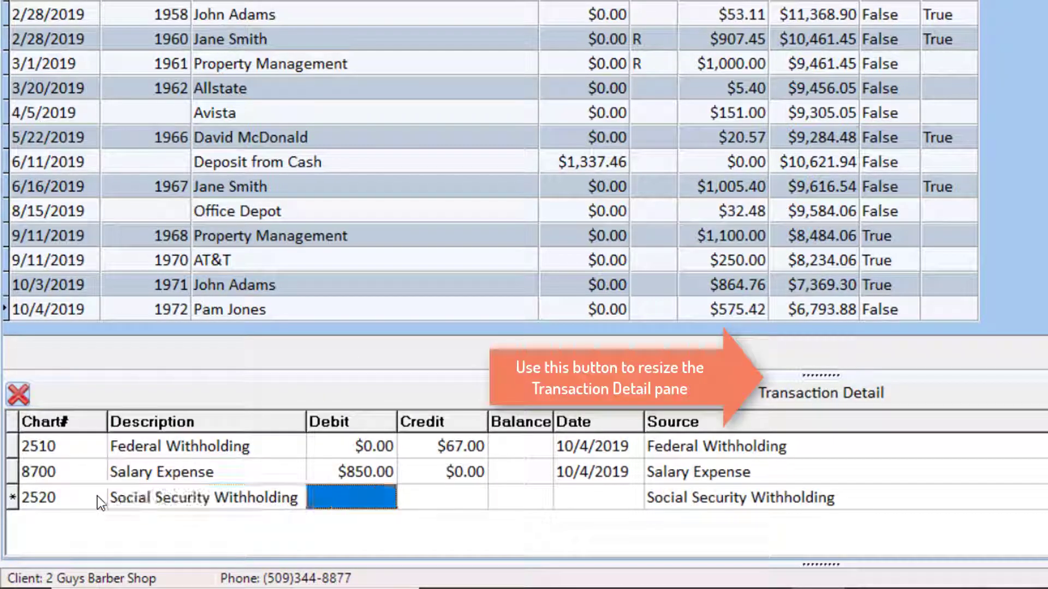
pyautogui.write('44.42')
pyautogui.press('Return')
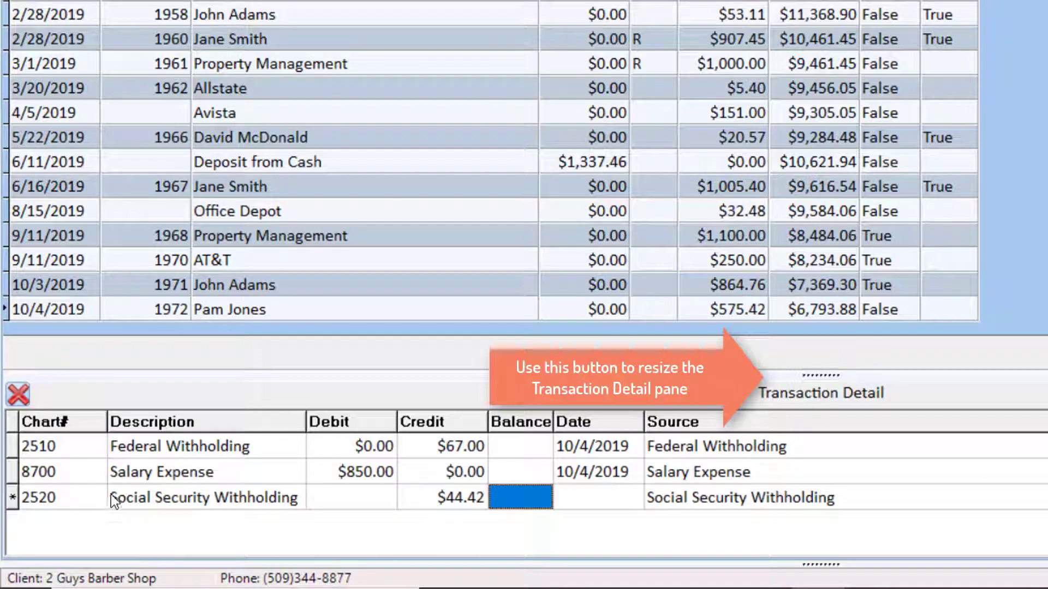
# Enlarge the Transaction Detail pane and add a line for account 2530, Medicare Withholding, with a credit of 8.24.
pyautogui.moveTo(811, 374); pyautogui.dragTo(811, 242)
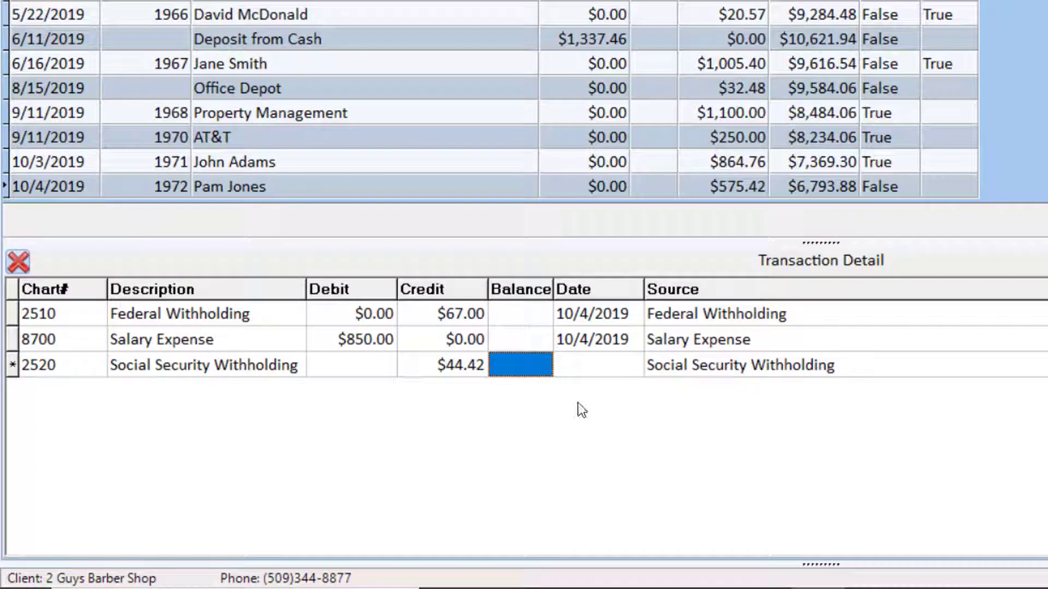
pyautogui.press('Return')
pyautogui.write('2530')
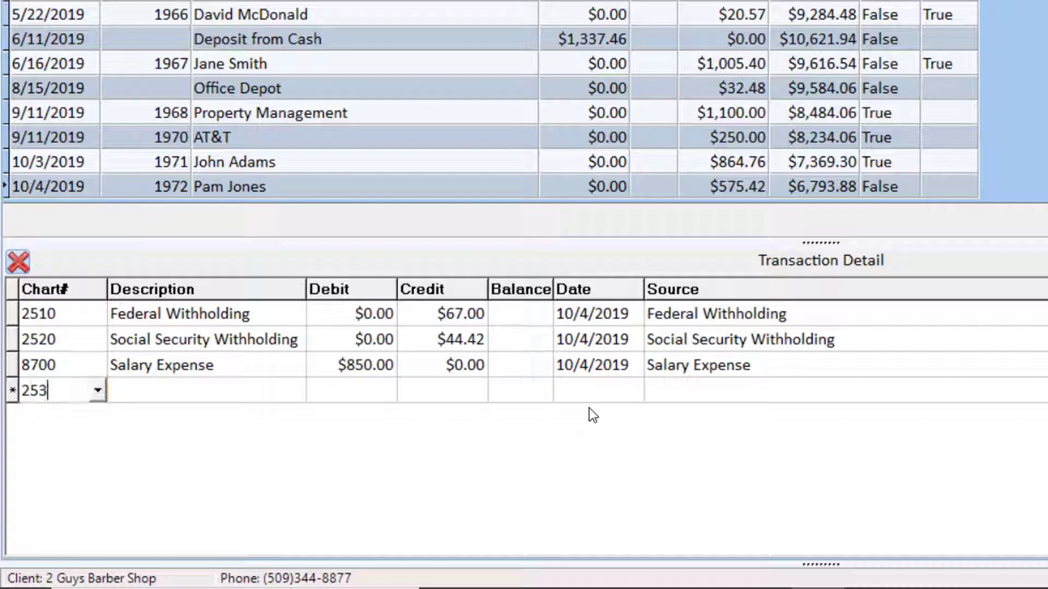
pyautogui.press('Return')
pyautogui.press('Return')
pyautogui.press('Return')
pyautogui.write('8.24')
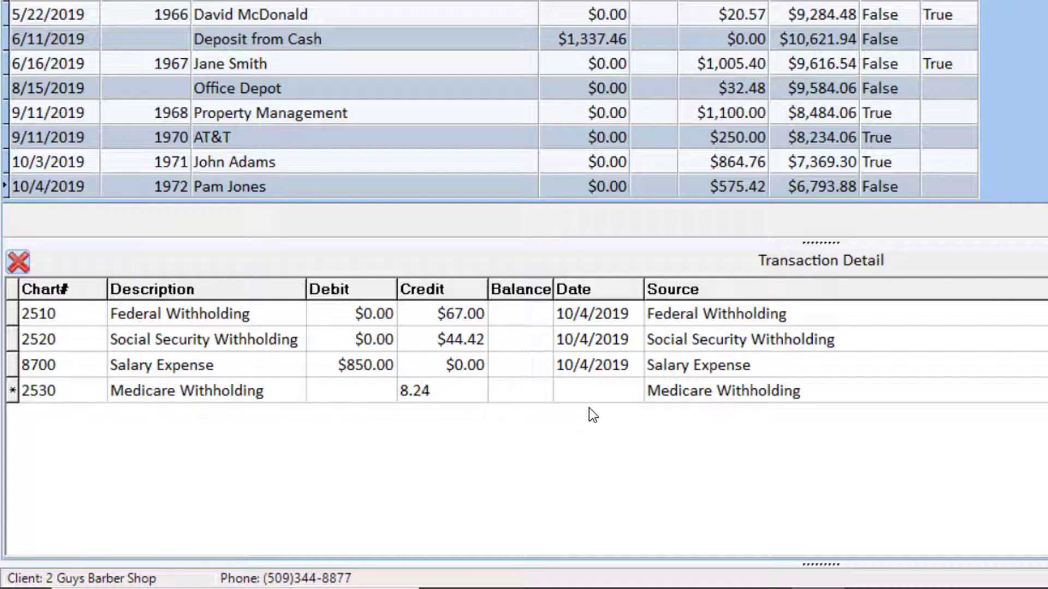
pyautogui.press('Return')
# Add a transaction detail line for account 2540, State Tax Withholding, with a credit of 24.
pyautogui.write('2540')
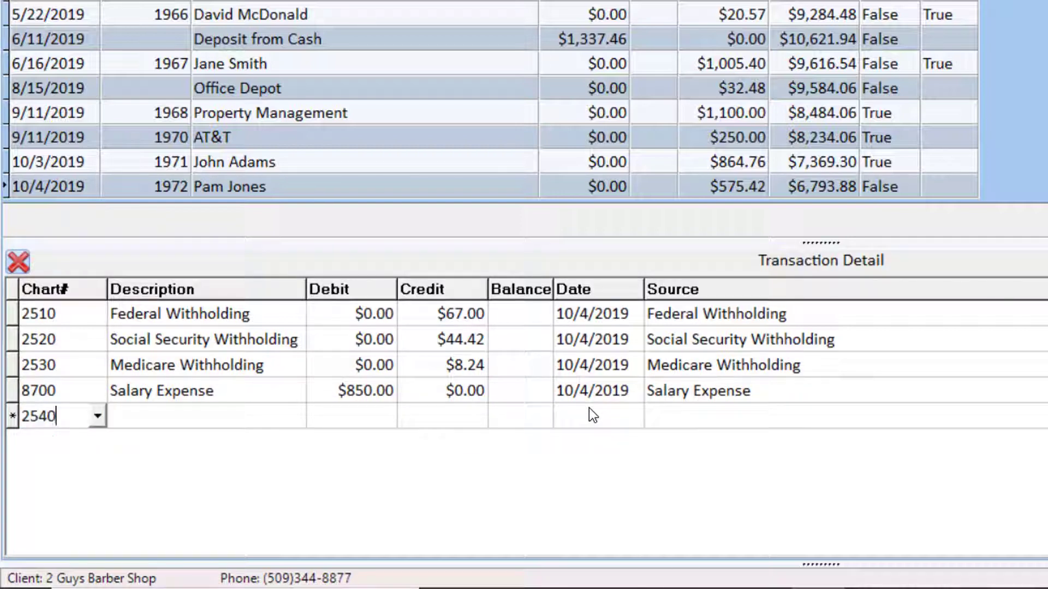
pyautogui.press('Return')
pyautogui.press('Return')
pyautogui.press('Return')
pyautogui.write('24')
pyautogui.press('Return')
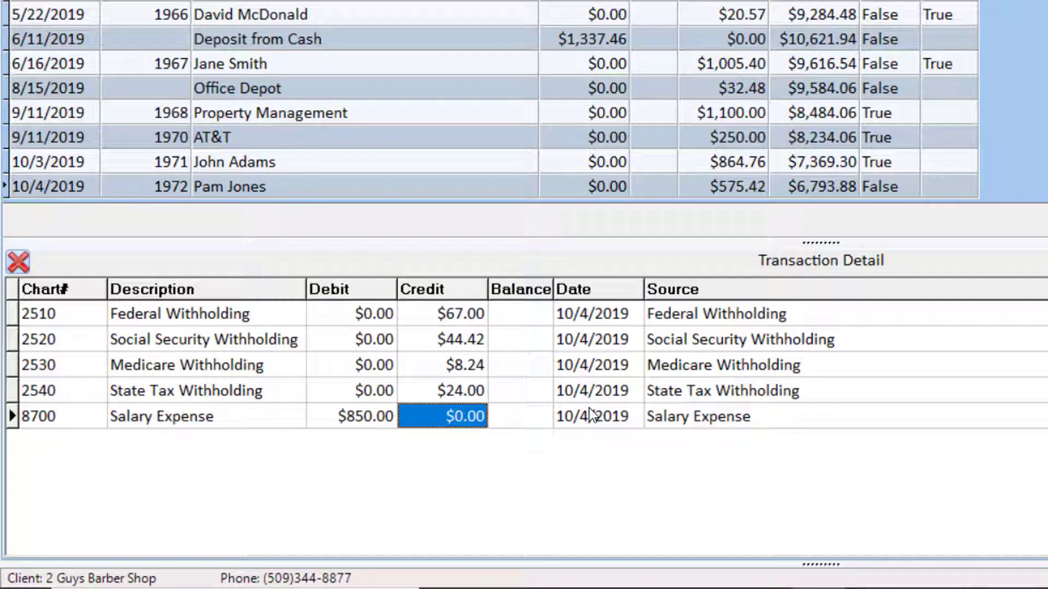
# Add a transaction detail line for account 2550, Group Health Withholding, with a credit of 130.99.
pyautogui.write('15')
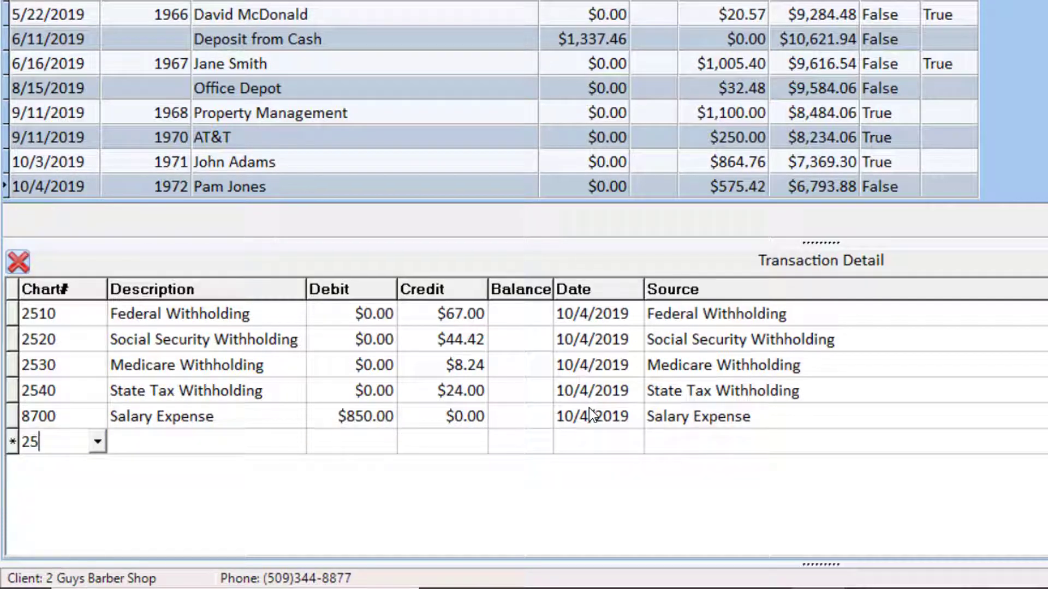
pyautogui.write('50')
pyautogui.press('Return')
pyautogui.press('Return')
pyautogui.press('Return')
pyautogui.write('130.99')
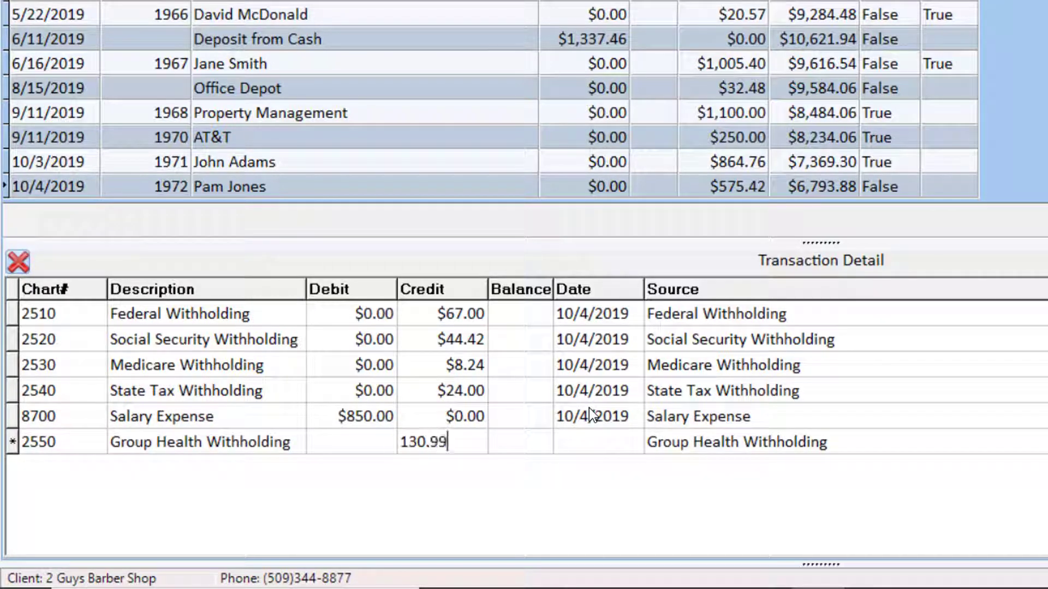
pyautogui.press('Return')
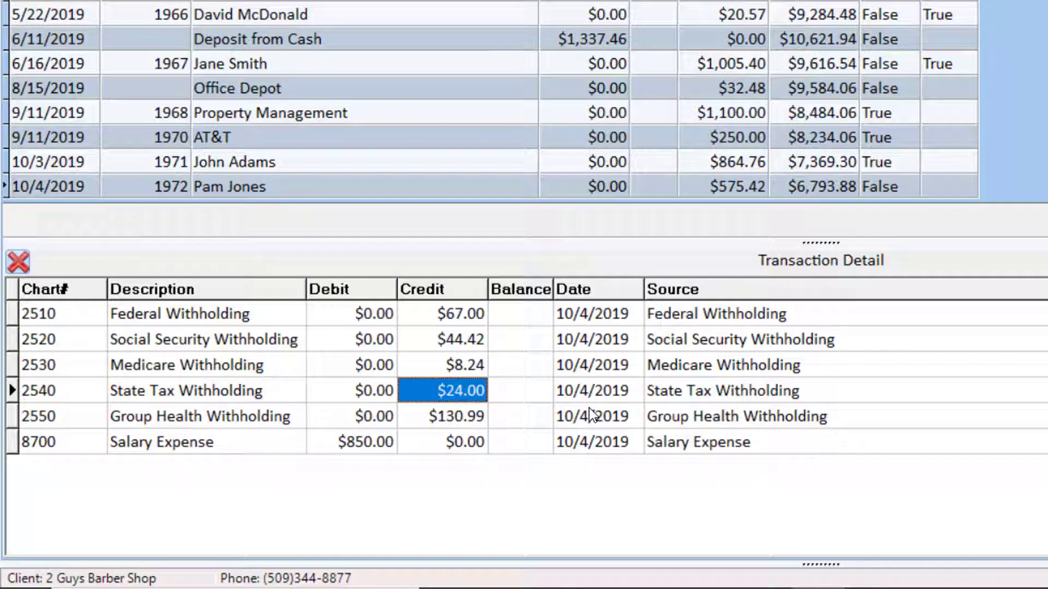
# Correct the Social Security Withholding credit to 44.35 in the transaction detail and flag check 1972 as payroll.
pyautogui.press('Escape')
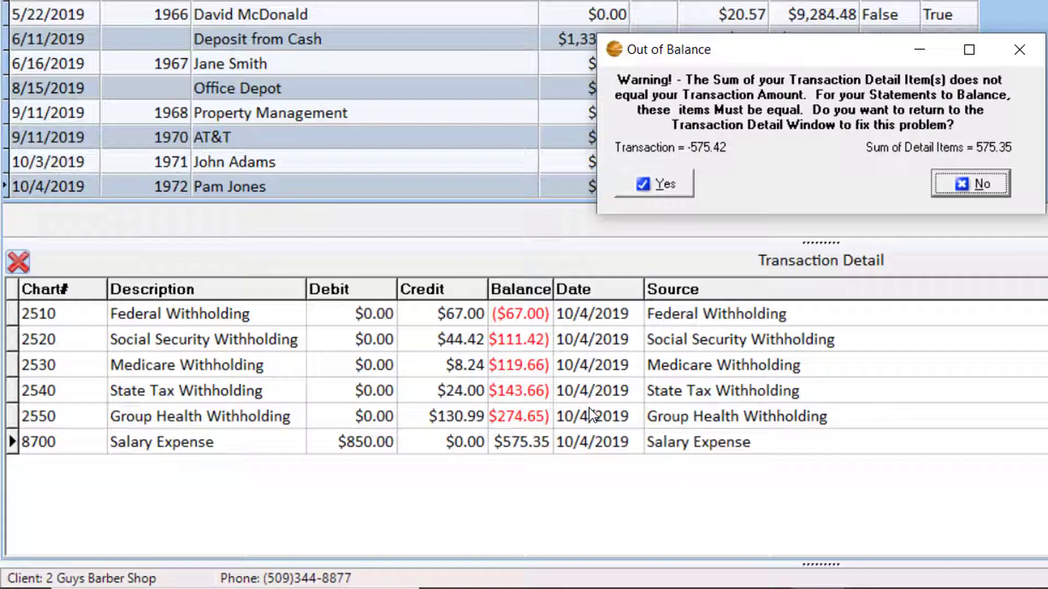
pyautogui.click(661, 183)
pyautogui.click(442, 340)
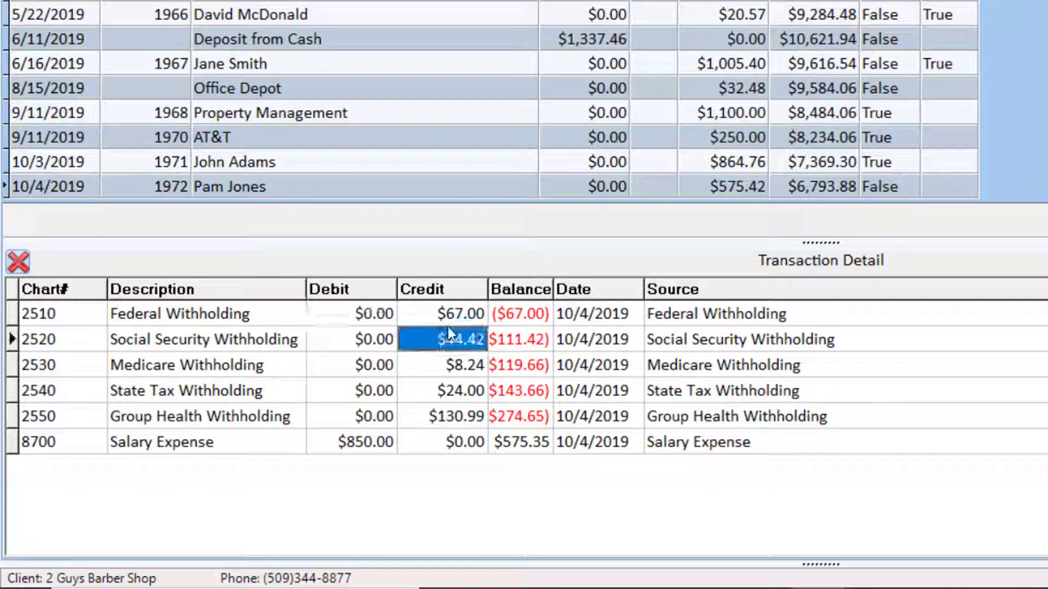
pyautogui.write('44.35')
pyautogui.press('Tab')
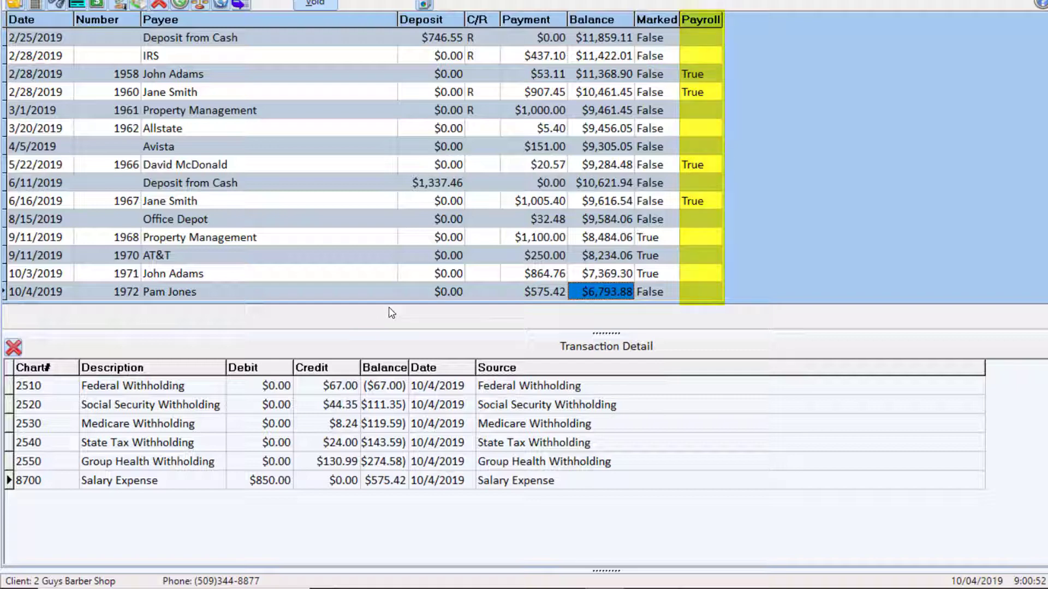
pyautogui.click(699, 293)
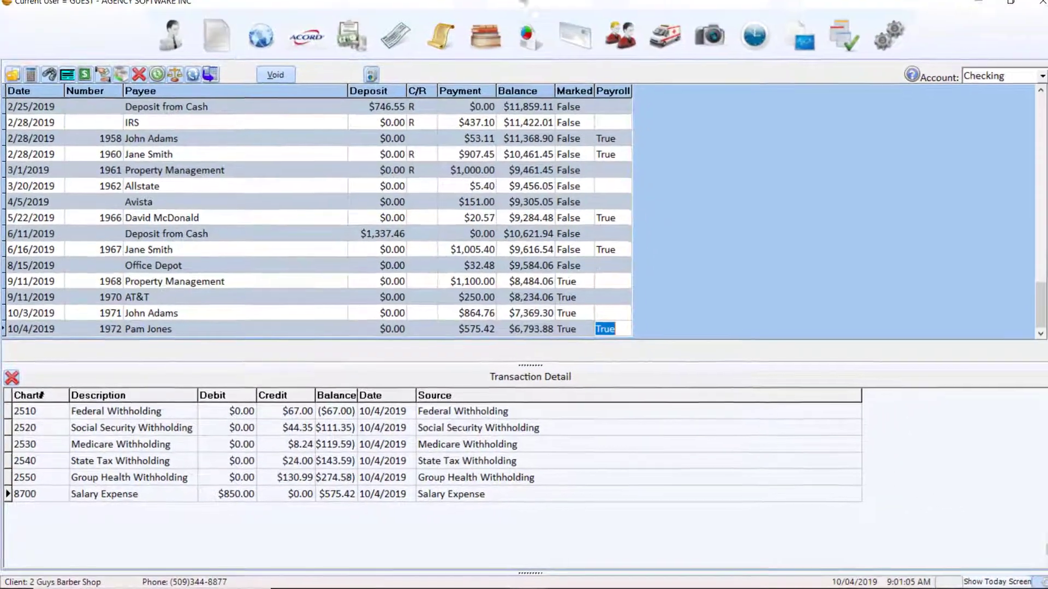
# Generate a preview of the Payroll Ledger Report for 1/1/2019 to 10/4/2019, leaving the payee criterion blank to include all payees.
pyautogui.click(527, 50)
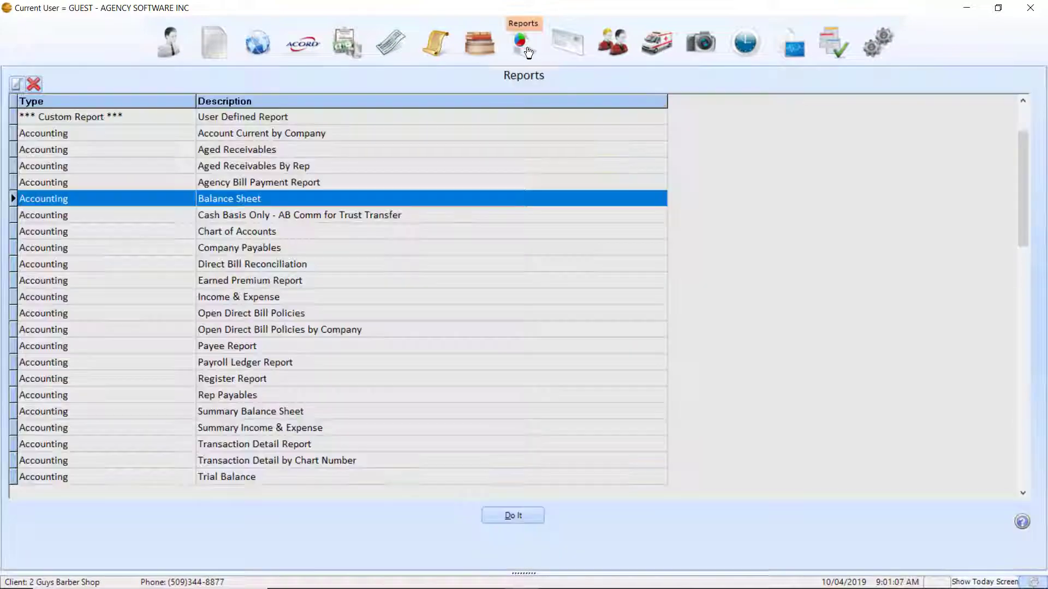
pyautogui.doubleClick(228, 364)
pyautogui.click(468, 301)
pyautogui.click(483, 380)
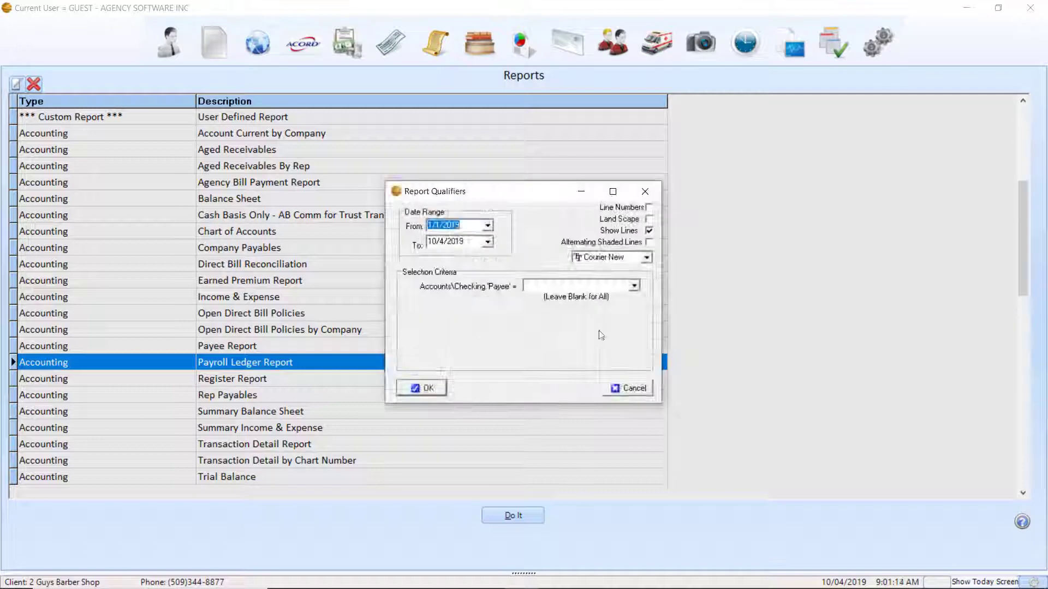
pyautogui.click(634, 286)
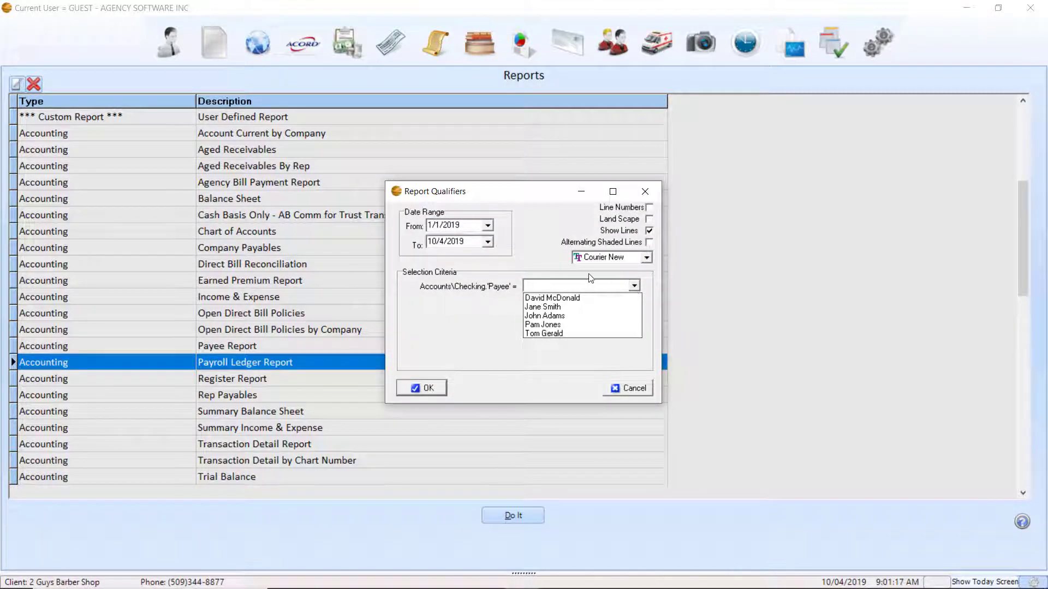
pyautogui.click(487, 225)
pyautogui.click(488, 225)
pyautogui.click(488, 225)
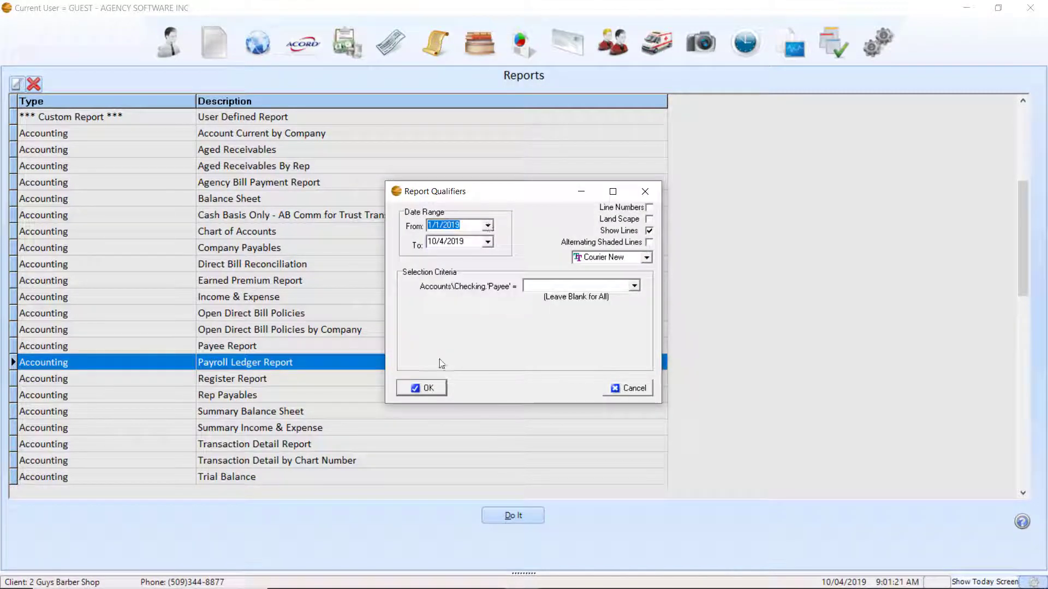
pyautogui.click(417, 382)
pyautogui.click(576, 263)
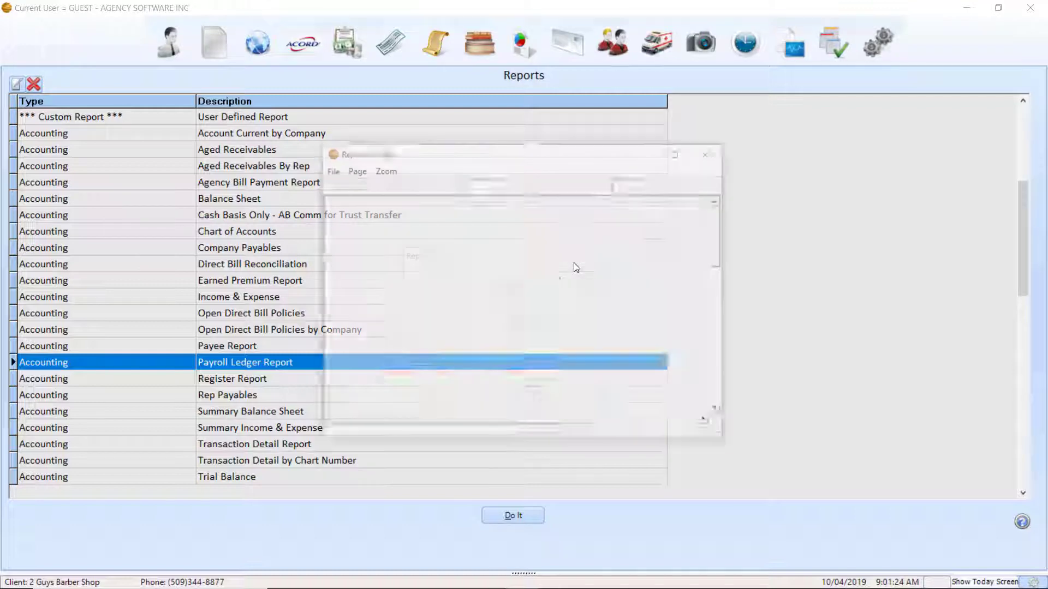
# Enlarge the payroll report preview, examine it down to the transaction detail totals, and close it.
pyautogui.click(680, 153)
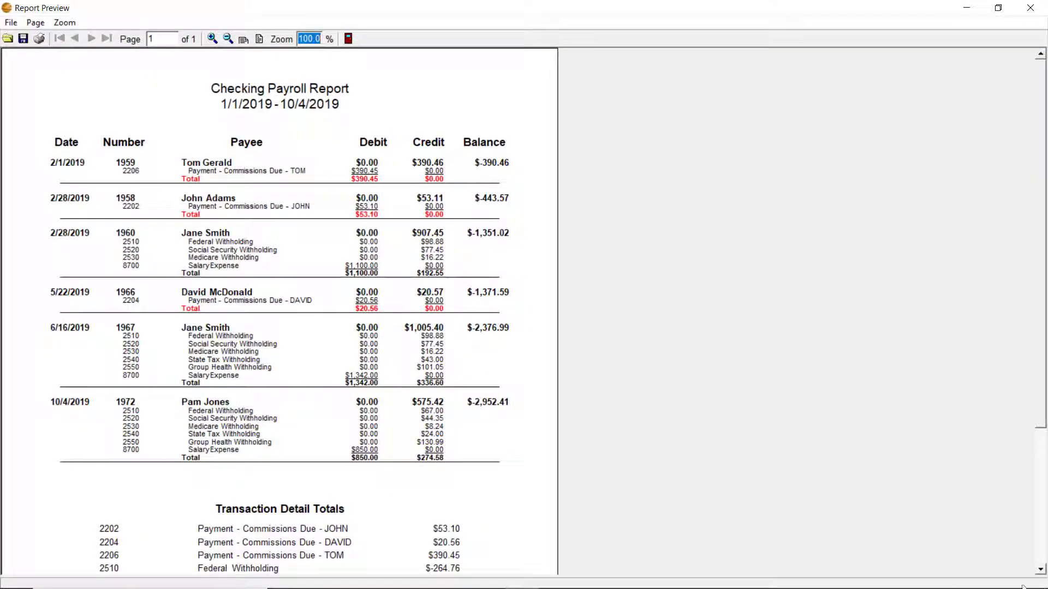
pyautogui.click(1037, 542)
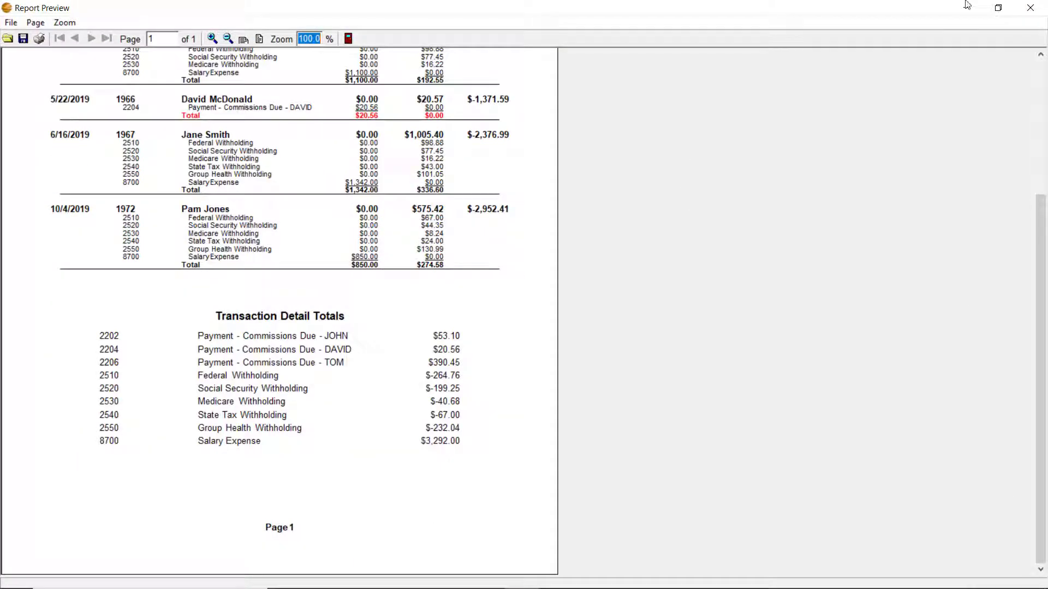
pyautogui.click(1030, 11)
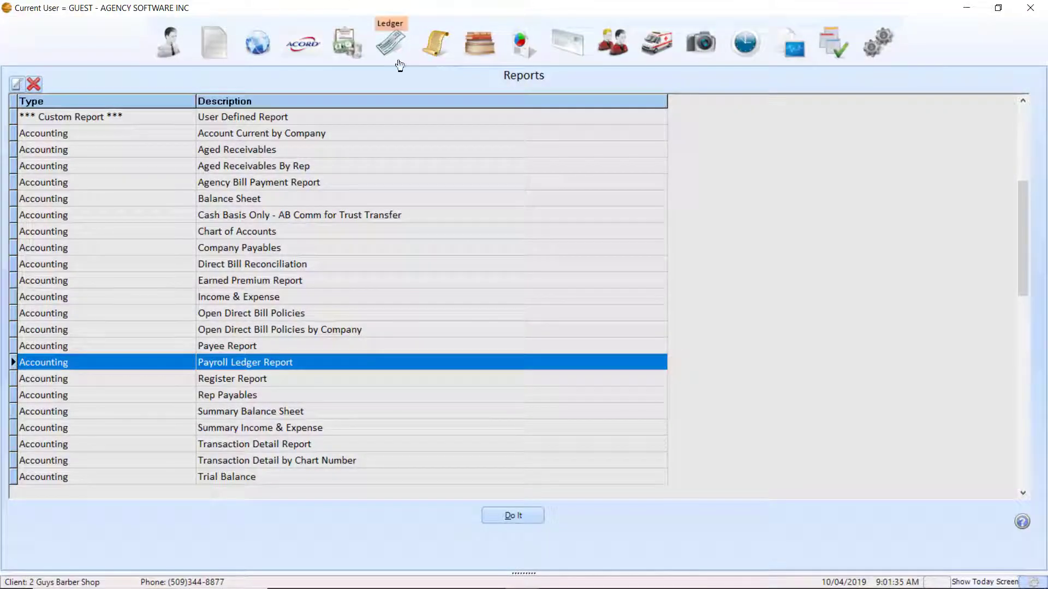
# Add check 1973 dated 10/4/2019 to the Checking register for the employee paid by check 1967, with a payment of 998.62.
pyautogui.click(400, 50)
pyautogui.press('Tab')
pyautogui.press('Tab')
pyautogui.click(338, 329)
pyautogui.write('Jane Smith')
pyautogui.press('Tab')
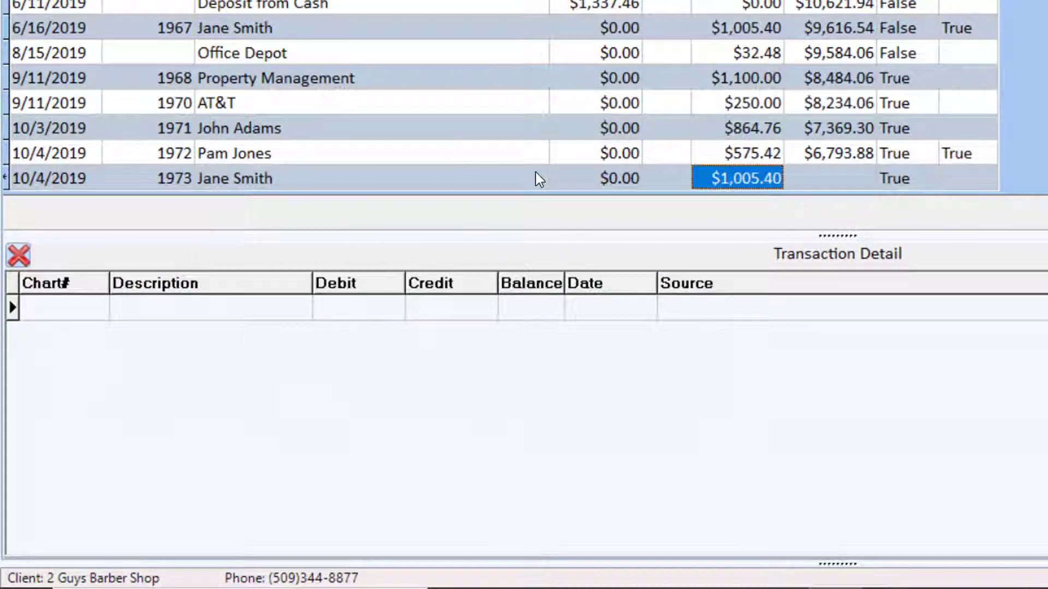
pyautogui.press('Tab')
pyautogui.click(738, 178)
pyautogui.write('998.62')
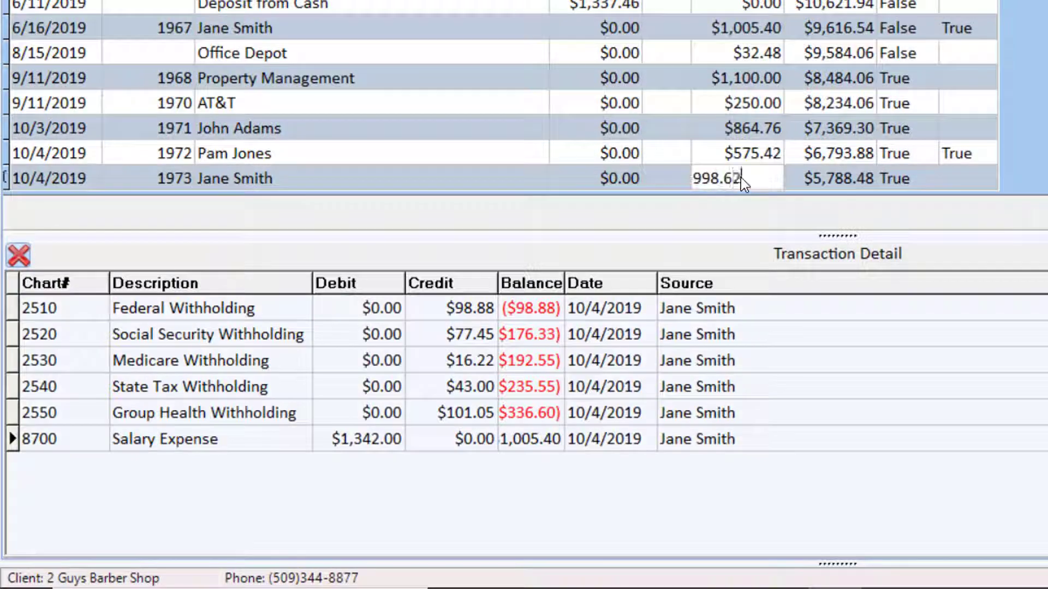
pyautogui.press('Return')
# Set the credits of check 1973 to 94 Federal, 73.54 Social Security, 13.79 Medicare and 40 State Tax Withholding.
pyautogui.click(463, 308)
pyautogui.write('94')
pyautogui.press('Return')
pyautogui.write('73.54')
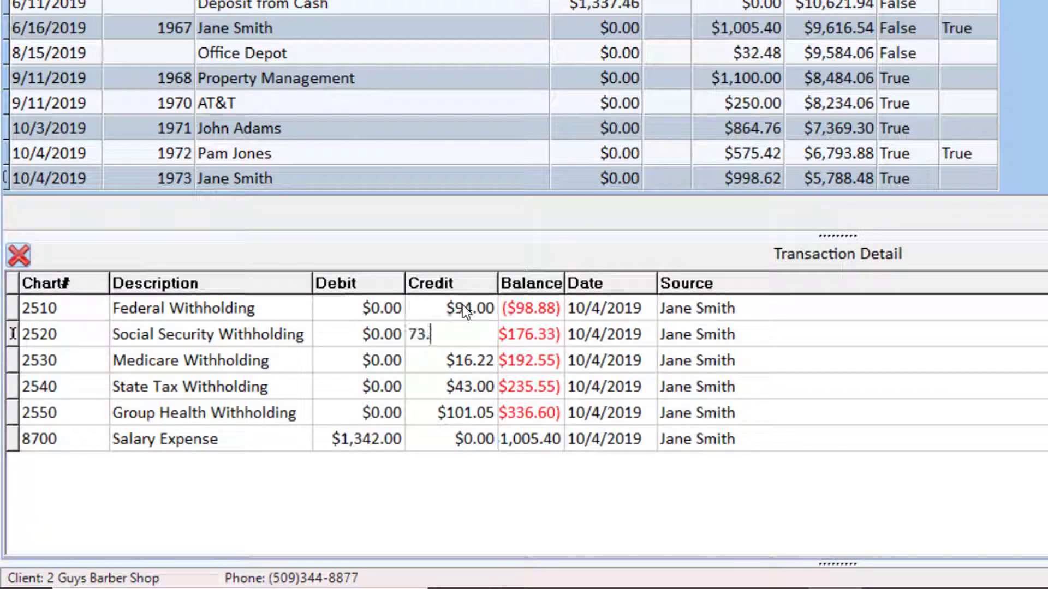
pyautogui.press('Return')
pyautogui.write('13.79')
pyautogui.press('Return')
pyautogui.write('40')
pyautogui.press('Return')
# Set the Salary Expense debit of check 1973 to 1321 and flag the check as payroll.
pyautogui.press('Tab')
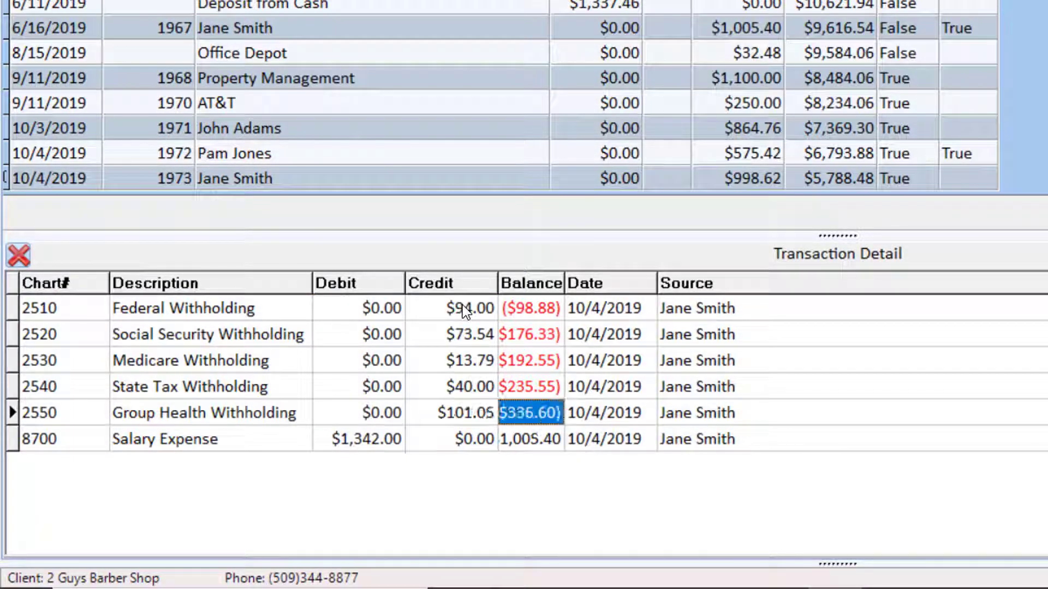
pyautogui.hotkey('shift', 'Tab')
pyautogui.press('Return')
pyautogui.hotkey('shift', 'Tab')
pyautogui.write('1321')
pyautogui.press('Return')
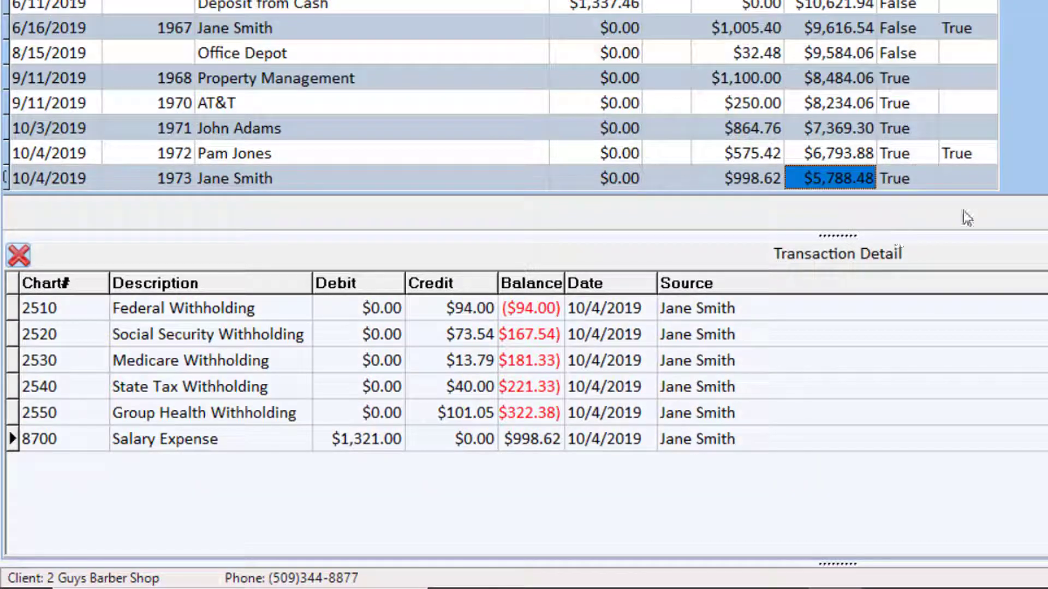
pyautogui.click(990, 179)
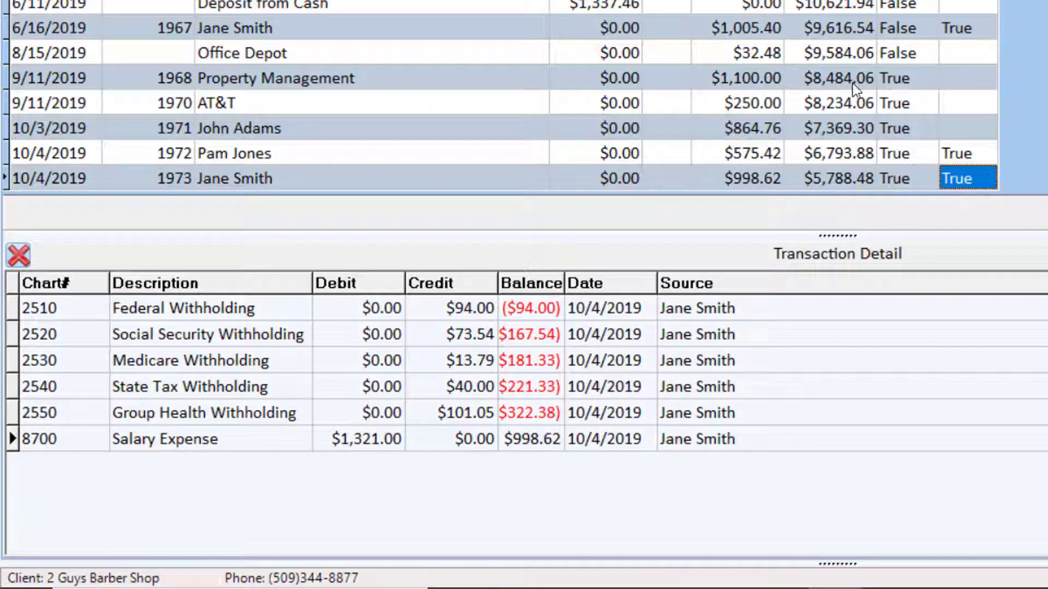
# Set the payment amount of commission check 1971, dated 10/3/2019, to 741.76.
pyautogui.click(367, 129)
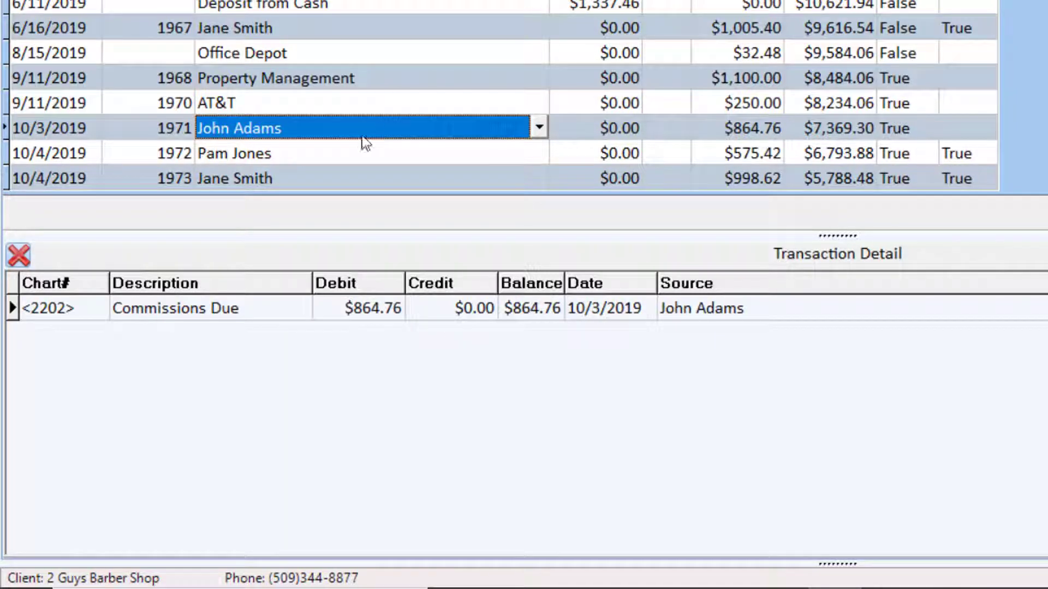
pyautogui.click(215, 309)
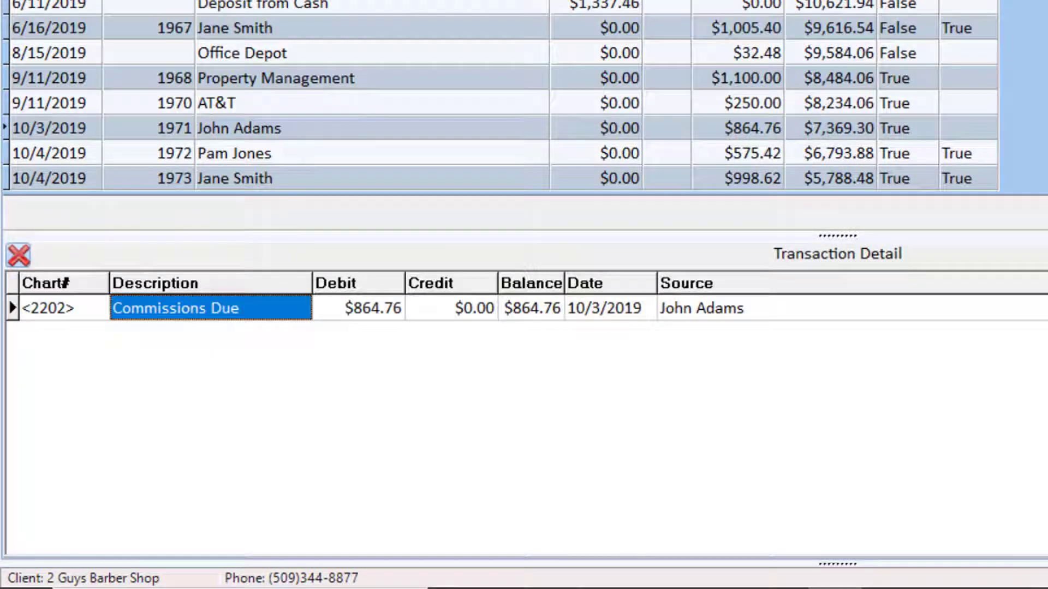
pyautogui.click(760, 130)
pyautogui.write('741.7')
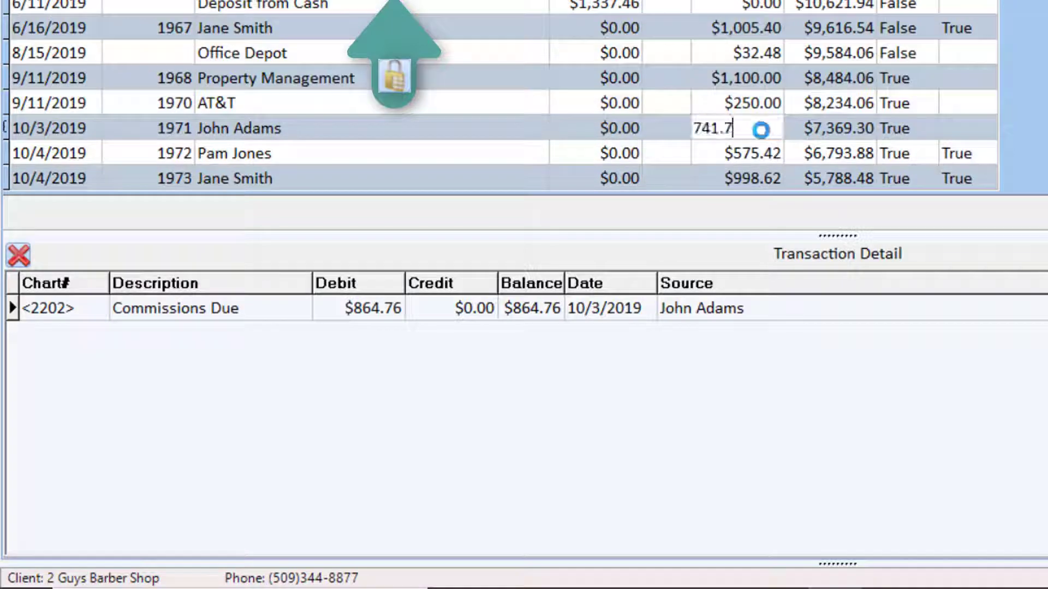
pyautogui.write('6')
# Add a detail line to check 1971 for account 2550, Group Health Withholding, with a credit of 123, and flag the check as payroll.
pyautogui.click(270, 310)
pyautogui.press('Down')
pyautogui.click(100, 337)
pyautogui.scroll(-10, 100, 338)
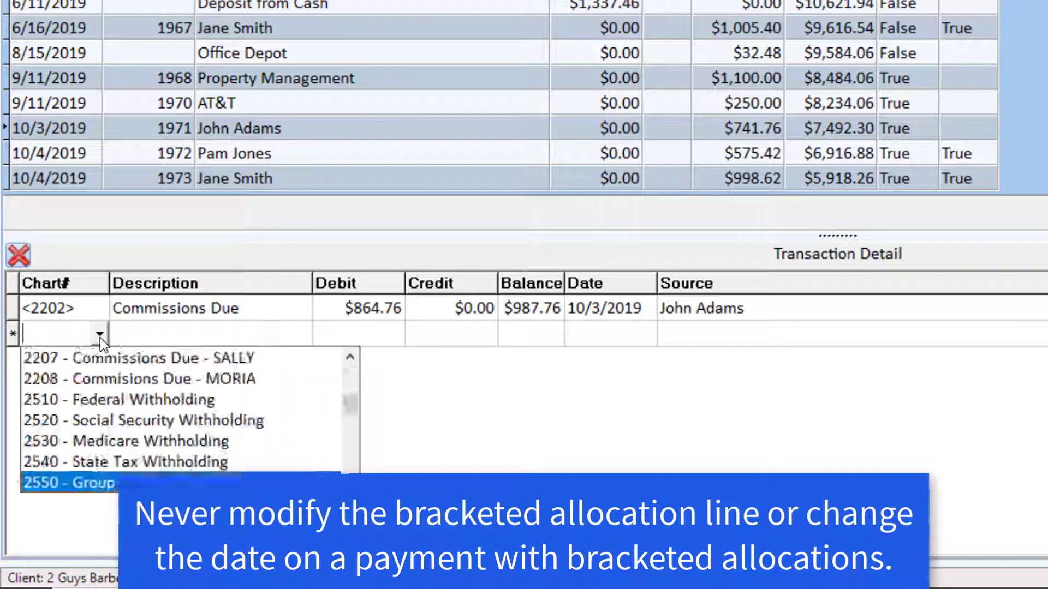
pyautogui.press('Return')
pyautogui.write('123')
pyautogui.press('Return')
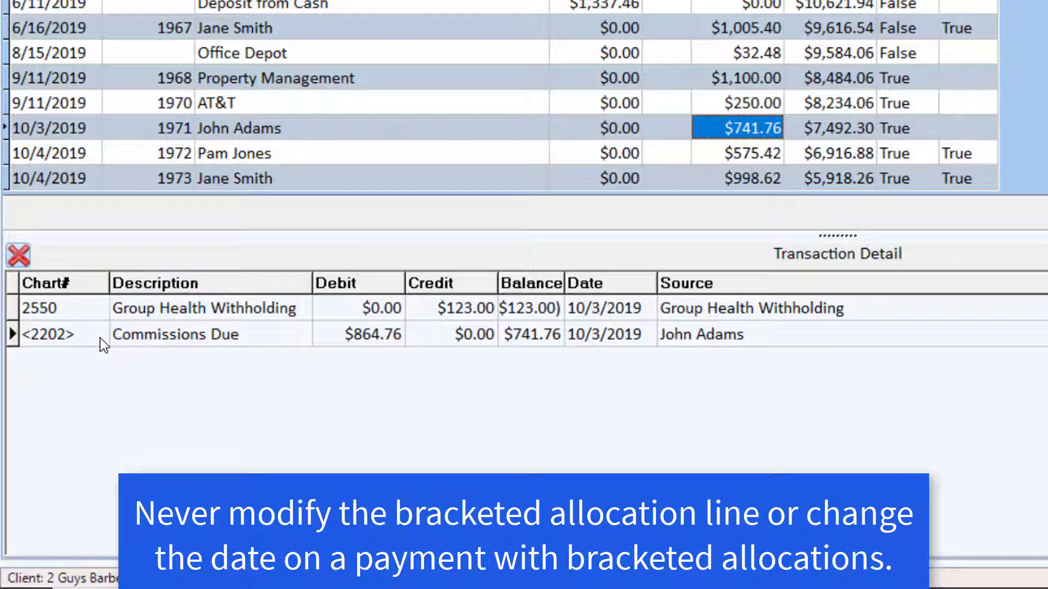
pyautogui.click(982, 128)
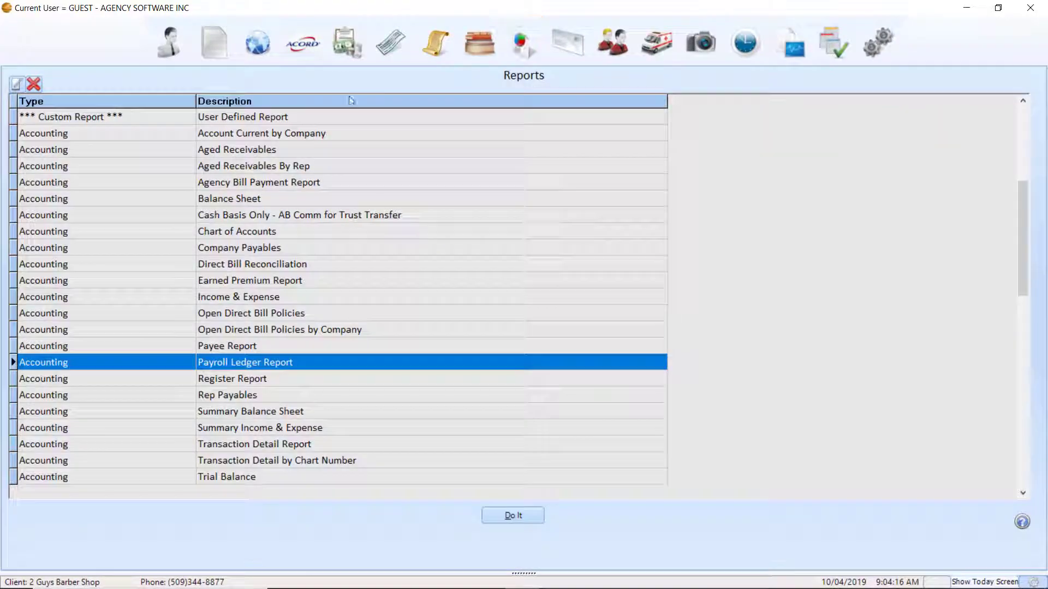
# Generate the Balance Sheet as of 10/4/2019, examine the withholding accounts under Other Current Liabilities, and close the preview.
pyautogui.doubleClick(254, 199)
pyautogui.click(437, 324)
pyautogui.click(527, 334)
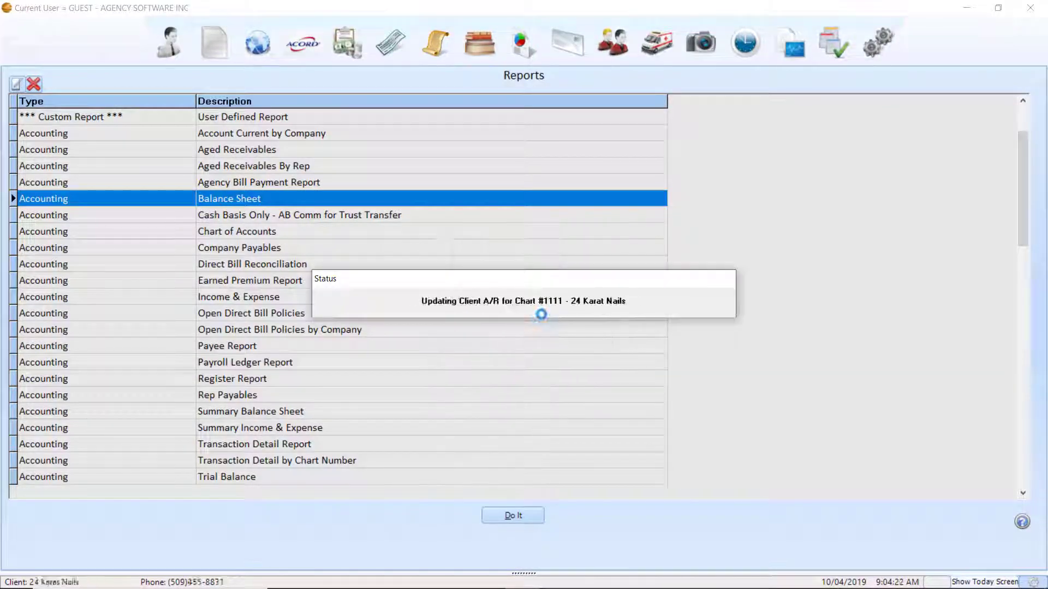
pyautogui.click(591, 263)
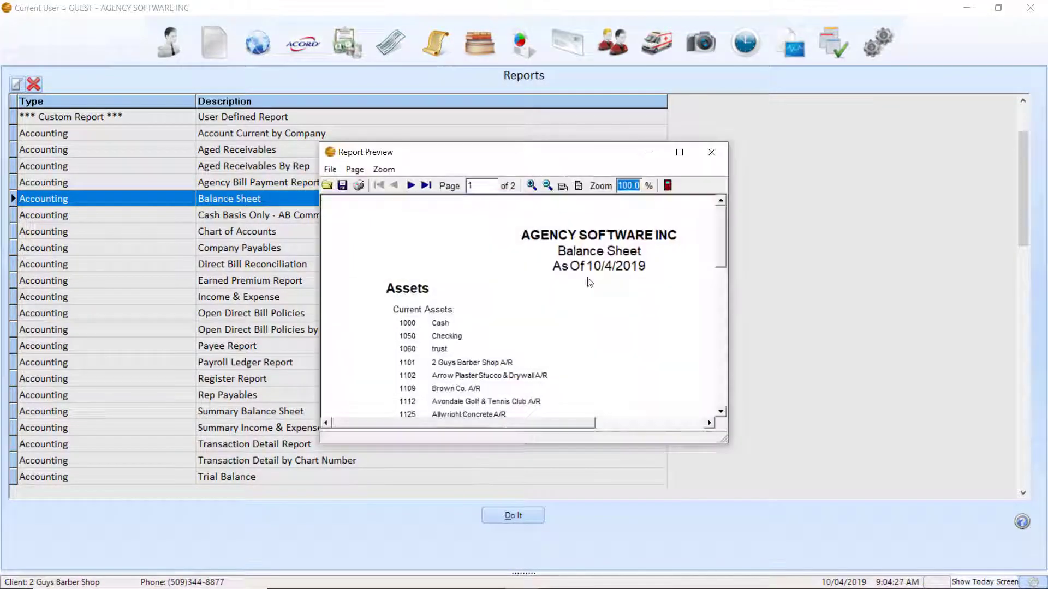
pyautogui.click(679, 153)
pyautogui.scroll(-5, 324, 326)
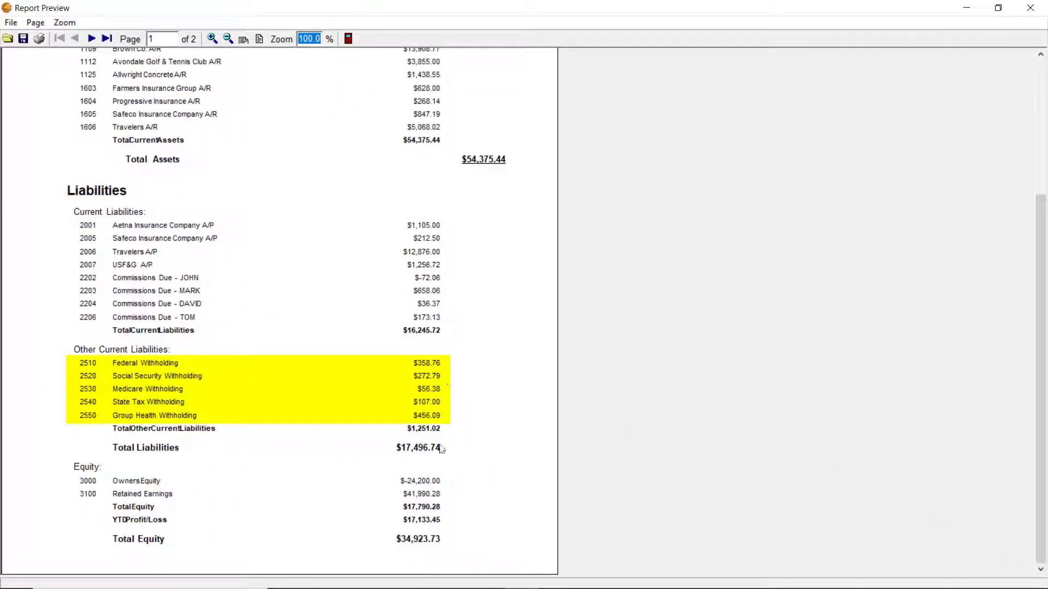
pyautogui.click(1030, 7)
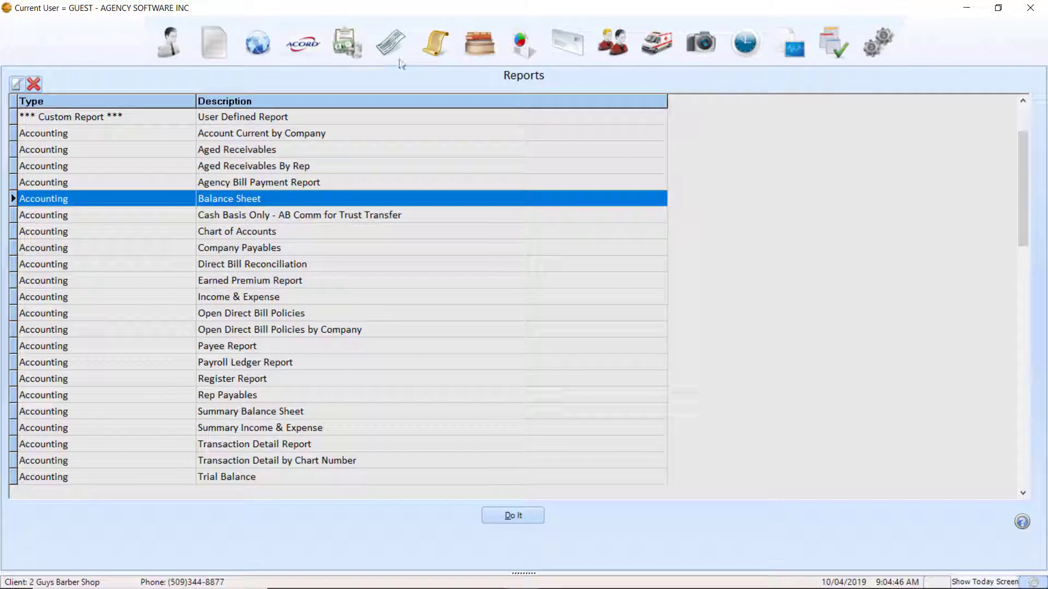
# Add a Checking register payment dated 10/4/2019 with no check number, payee 941 Deposit and amount 351.25.
pyautogui.click(393, 41)
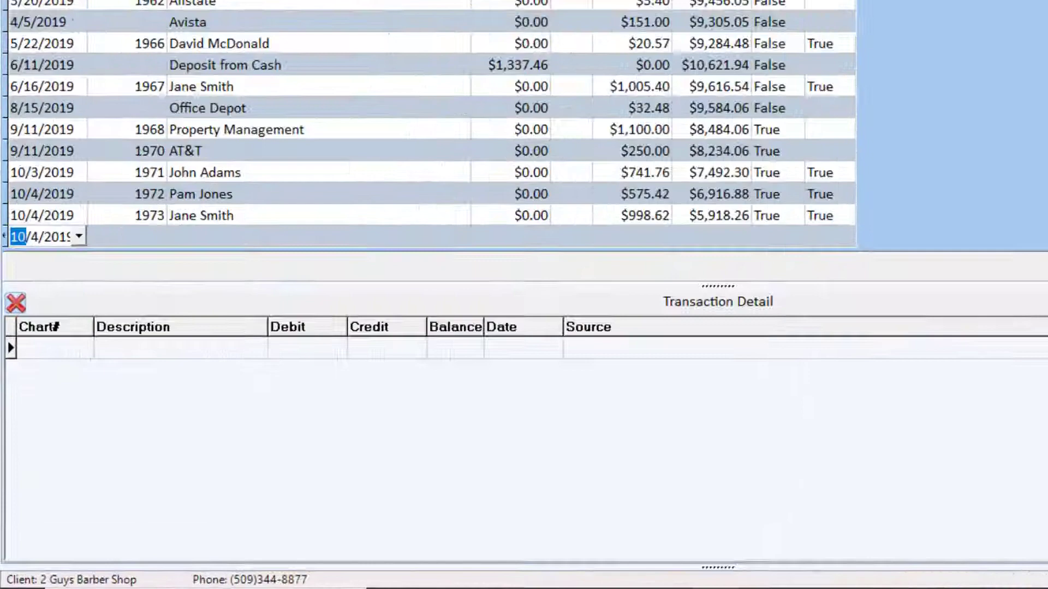
pyautogui.press('Tab')
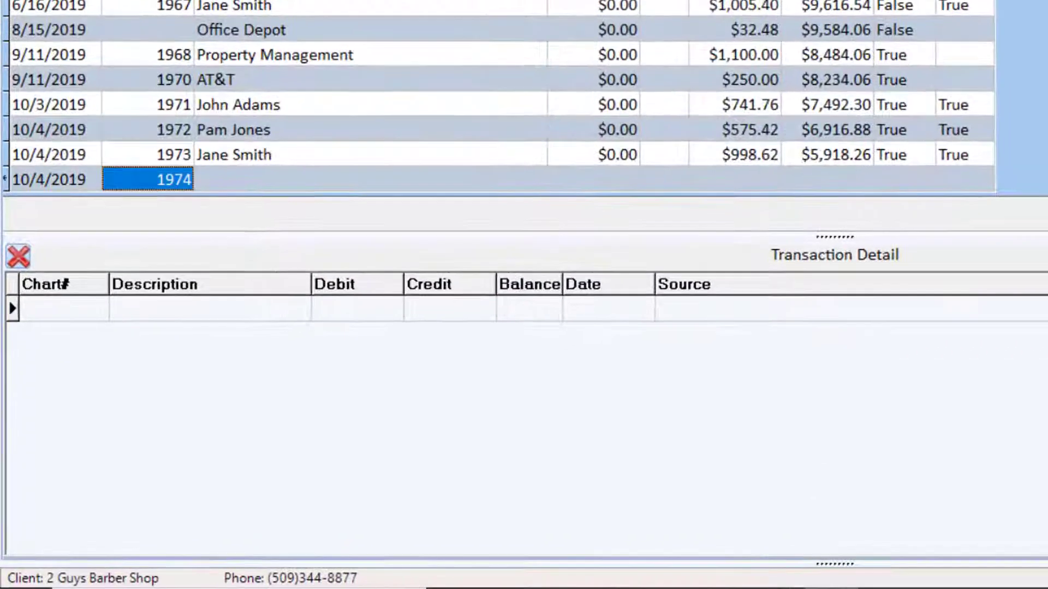
pyautogui.press('Tab')
pyautogui.write('941 ')
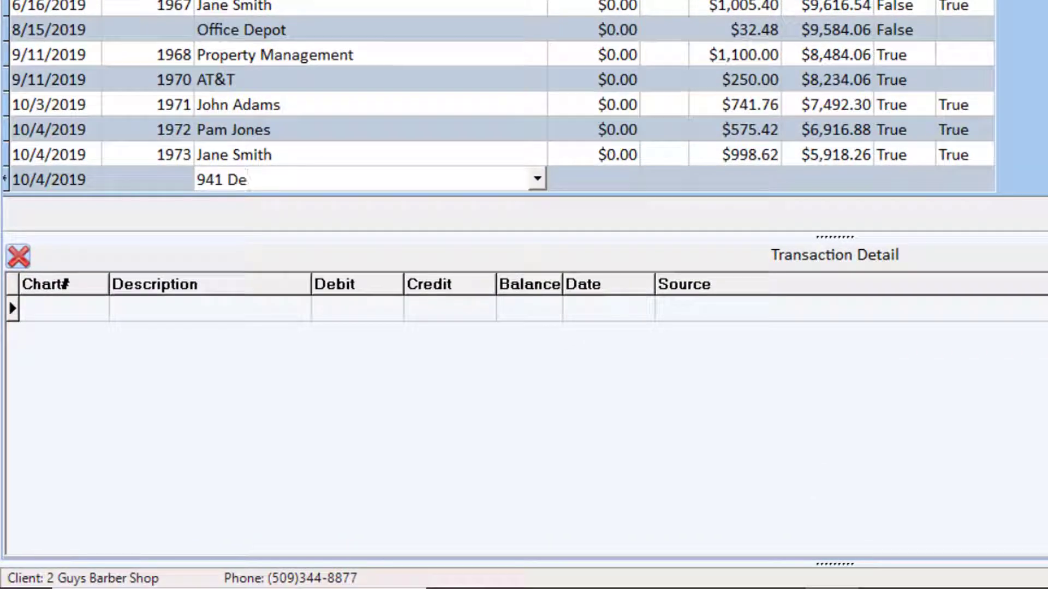
pyautogui.write('Deposit')
pyautogui.press('Tab')
pyautogui.press('Tab')
pyautogui.write('351.25')
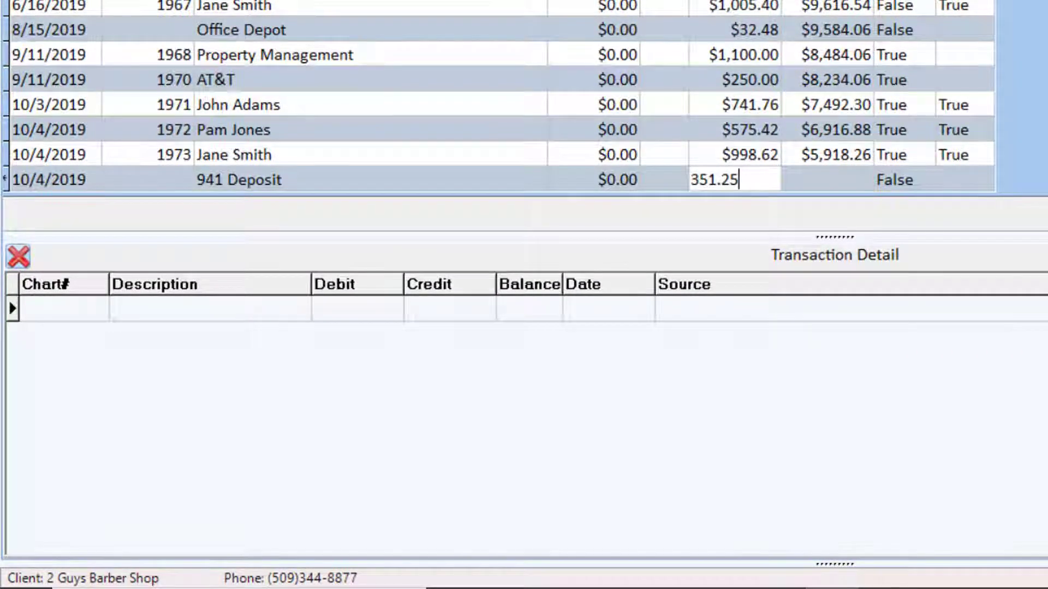
pyautogui.press('Return')
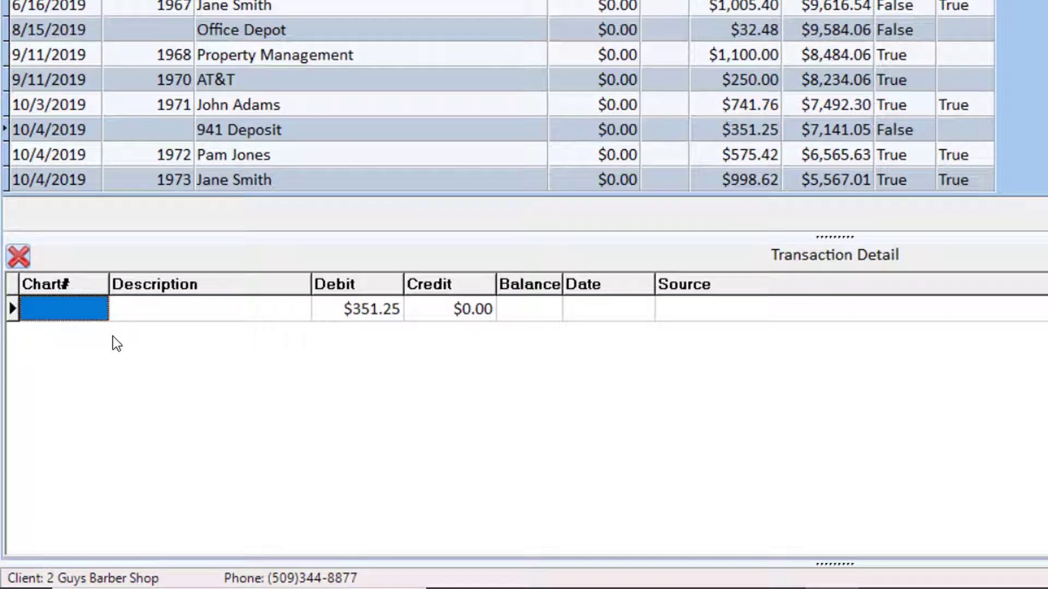
# Allocate the 941 Deposit's first detail line to account 2520, Social Security Withholding, with a debit of 154.90.
pyautogui.click(100, 307)
pyautogui.click(100, 307)
pyautogui.write('2520')
pyautogui.press('Return')
pyautogui.press('Tab')
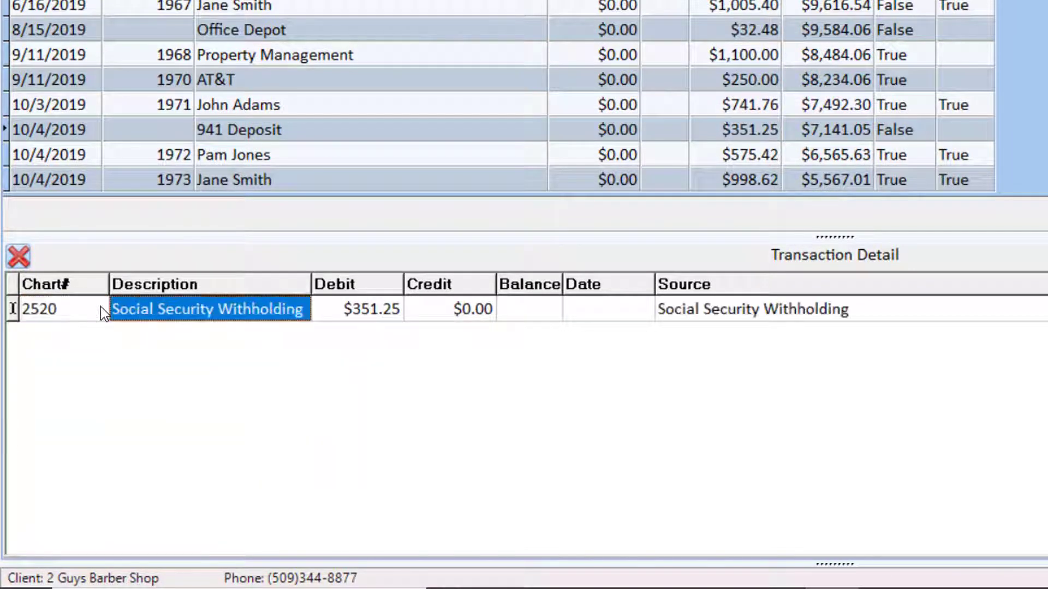
pyautogui.press('Tab')
pyautogui.write('154.9')
pyautogui.press('Return')
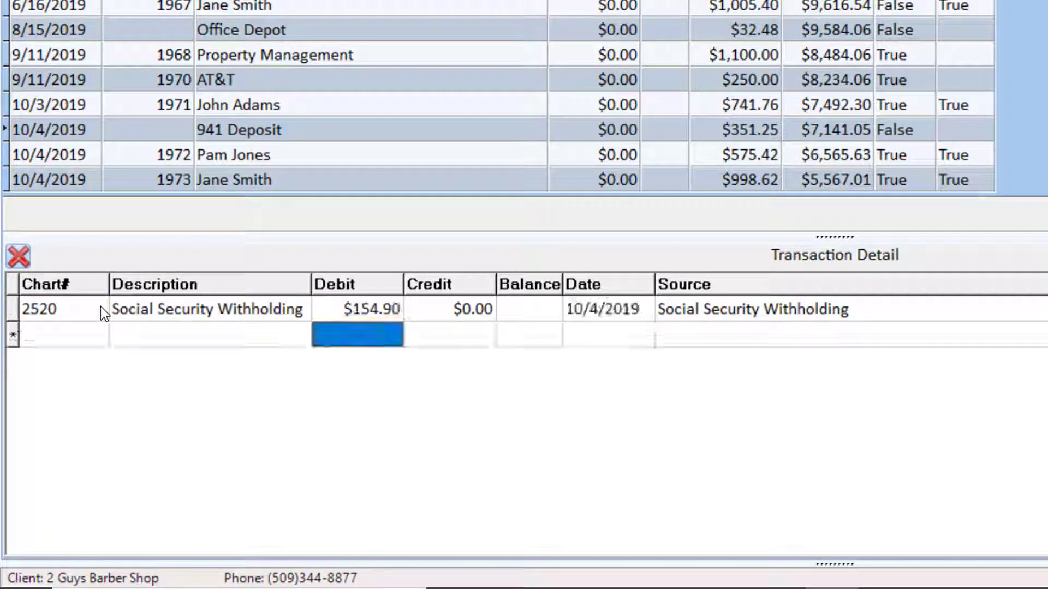
# Add a detail line to the 941 Deposit for account 2530, Medicare Withholding, with a debit of 34.35.
pyautogui.write('2530')
pyautogui.press('Return')
pyautogui.press('Tab')
pyautogui.press('Tab')
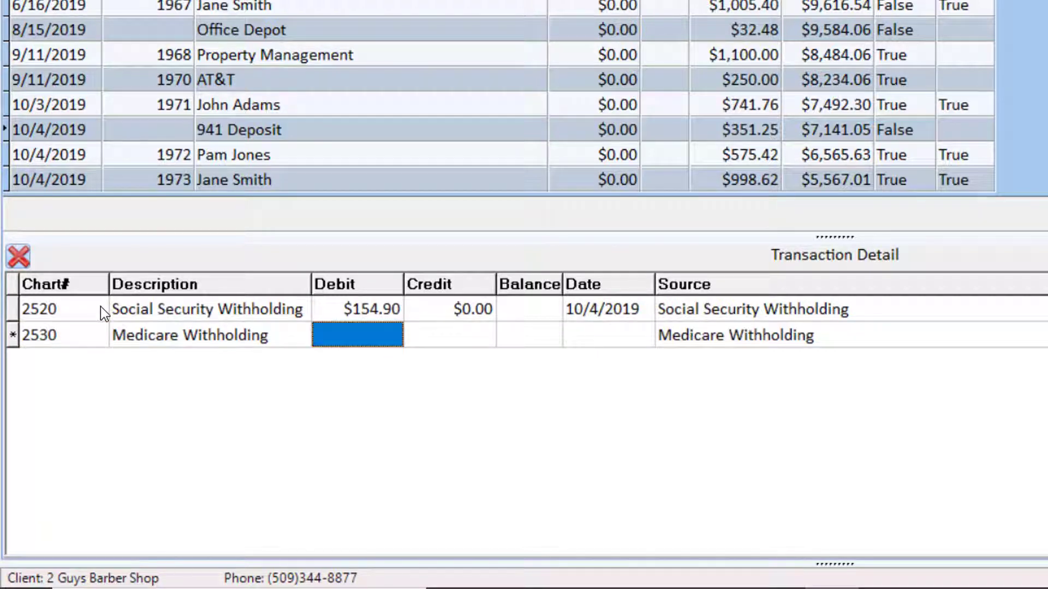
pyautogui.write('34.35')
pyautogui.press('Return')
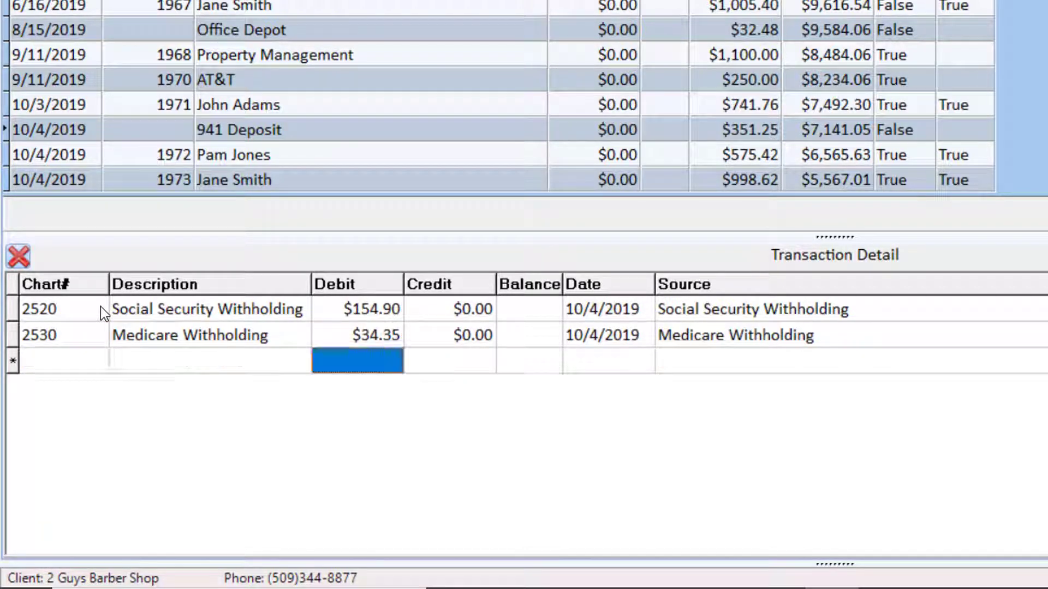
# Add a detail line to the 941 Deposit for account 8200, Payroll Tax, with a debit of 162.
pyautogui.doubleClick(100, 362)
pyautogui.press('8')
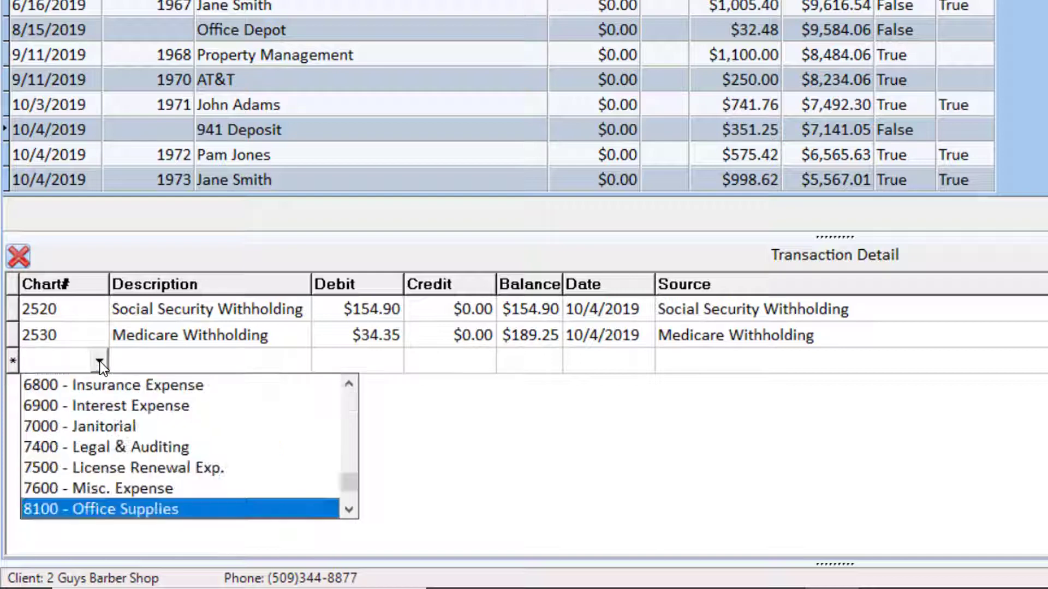
pyautogui.press('Down')
pyautogui.press('Down')
pyautogui.press('Down')
pyautogui.press('Up')
pyautogui.press('Up')
pyautogui.press('Return')
pyautogui.press('Tab')
pyautogui.press('Tab')
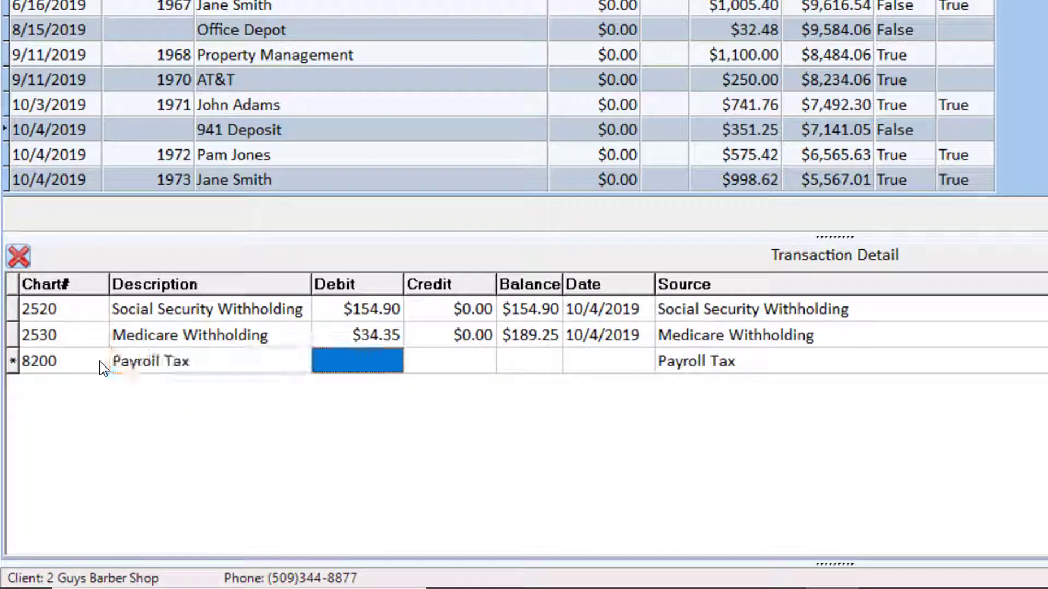
pyautogui.write('162')
pyautogui.press('Return')
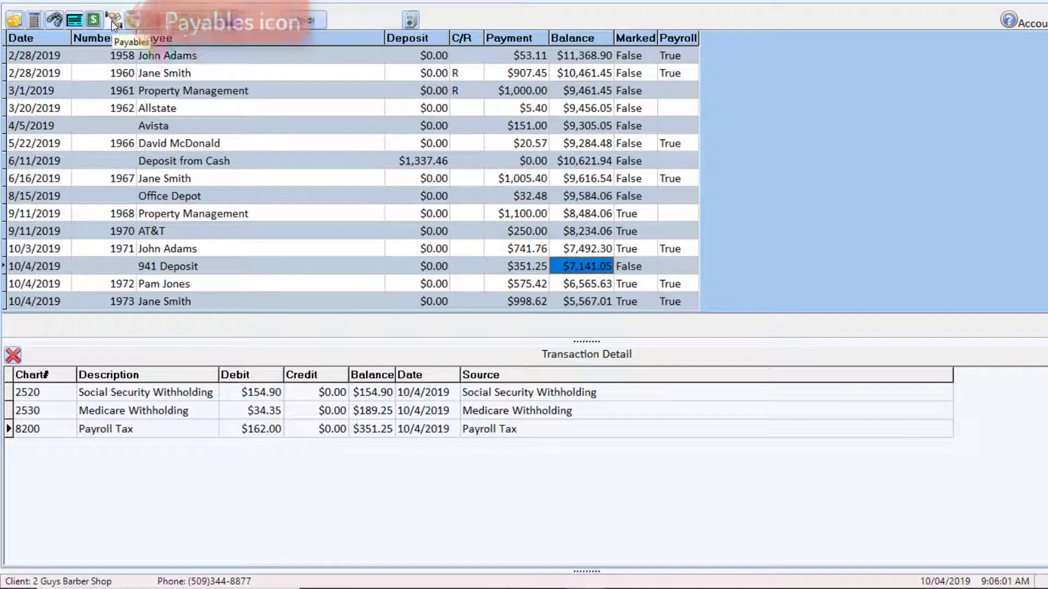
# Open Payables and list the unpaid items of type Group Health Withholding, named Group Health Withholding.
pyautogui.click(111, 21)
pyautogui.click(328, 137)
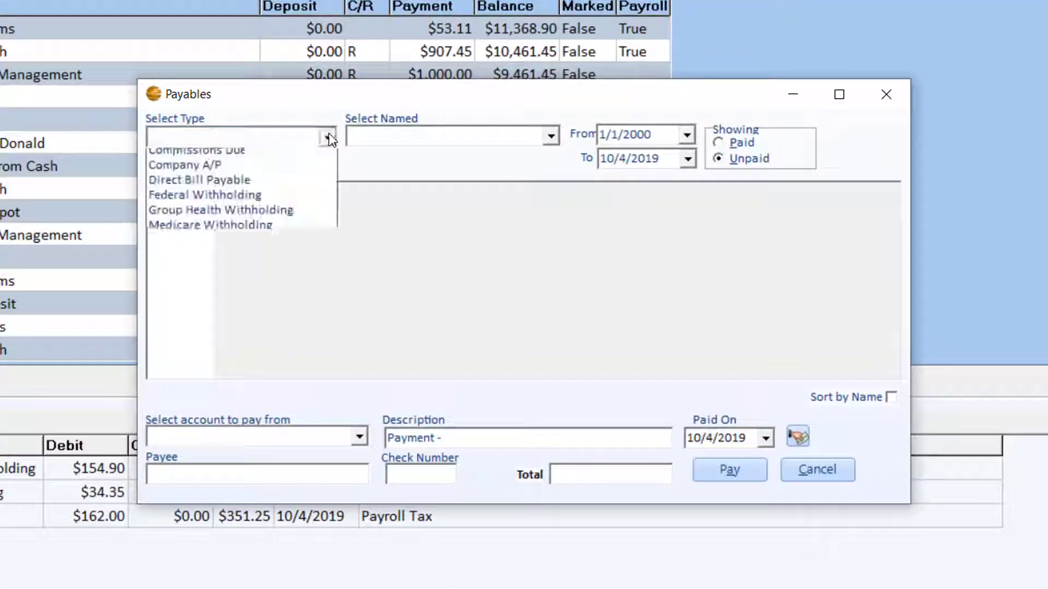
pyautogui.click(239, 224)
pyautogui.click(556, 140)
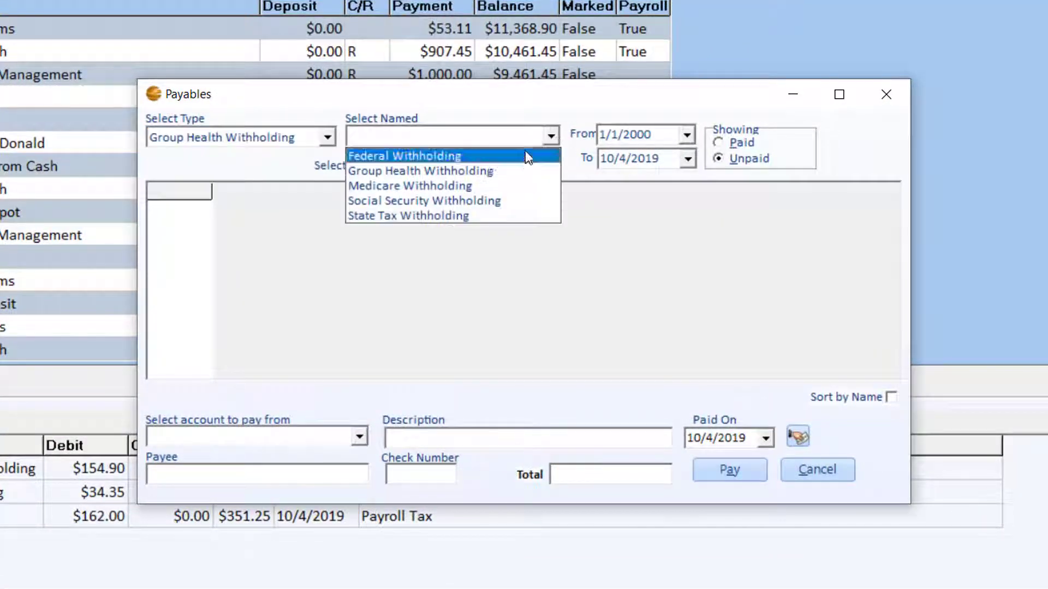
pyautogui.click(525, 169)
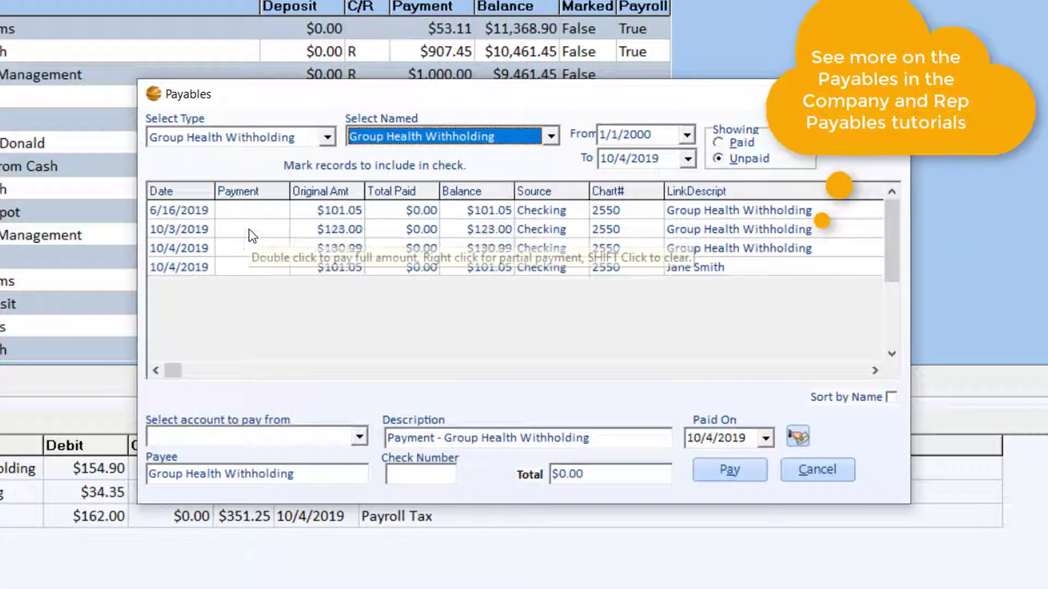
# Mark all listed Group Health Withholding items for full payment and pay them from Checking to payee Blue Cross.
pyautogui.click(797, 436)
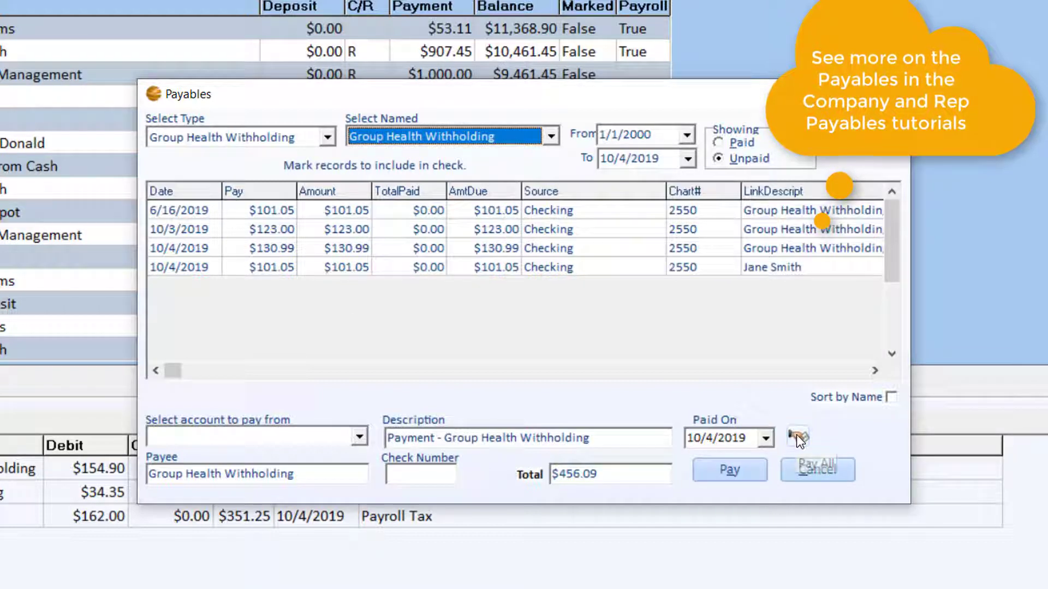
pyautogui.click(359, 437)
pyautogui.click(175, 470)
pyautogui.press('Tab')
pyautogui.write('Blue Cross')
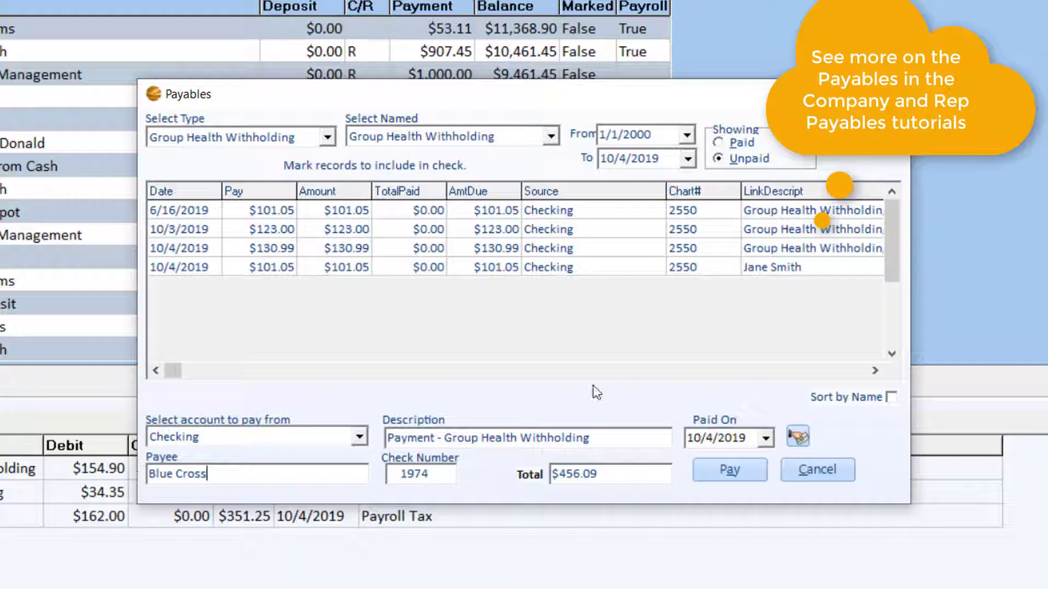
pyautogui.click(717, 469)
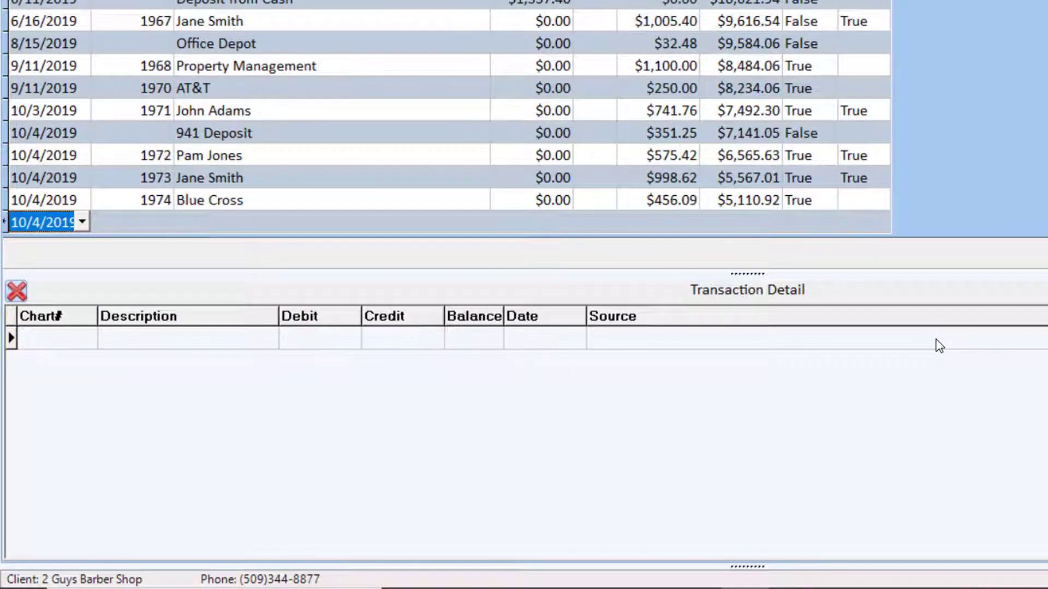
# Add a Checking register payment dated 10/4/2019 with no check number, payee ADP and amount 4,500.
pyautogui.click(429, 221)
pyautogui.write('ADP')
pyautogui.press('Tab')
pyautogui.press('Tab')
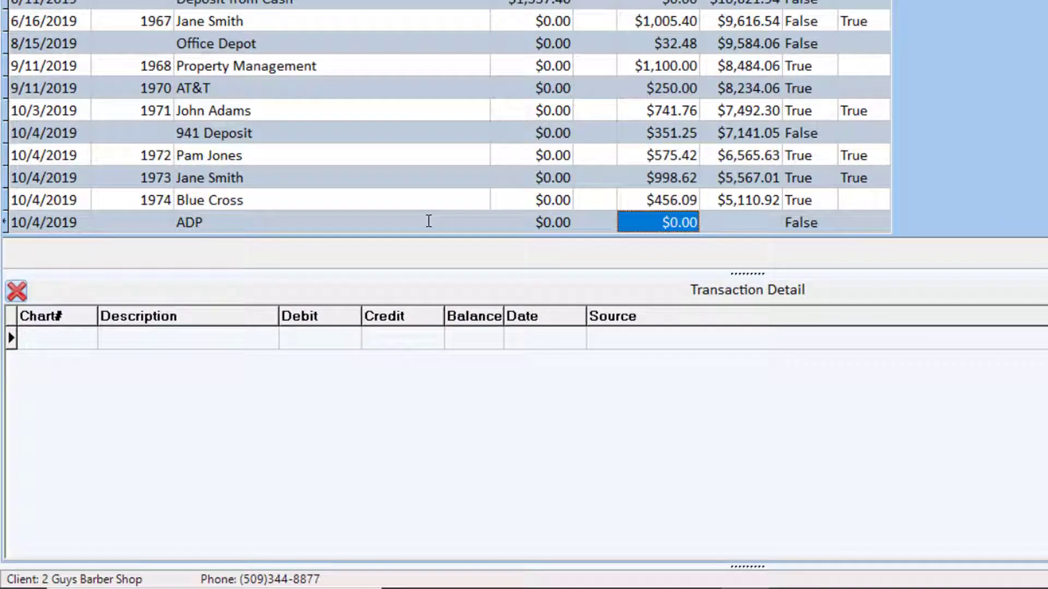
pyautogui.write('4,500')
pyautogui.press('Return')
# Allocate the ADP payment's detail line to account 8700, Salary Expense.
pyautogui.click(89, 339)
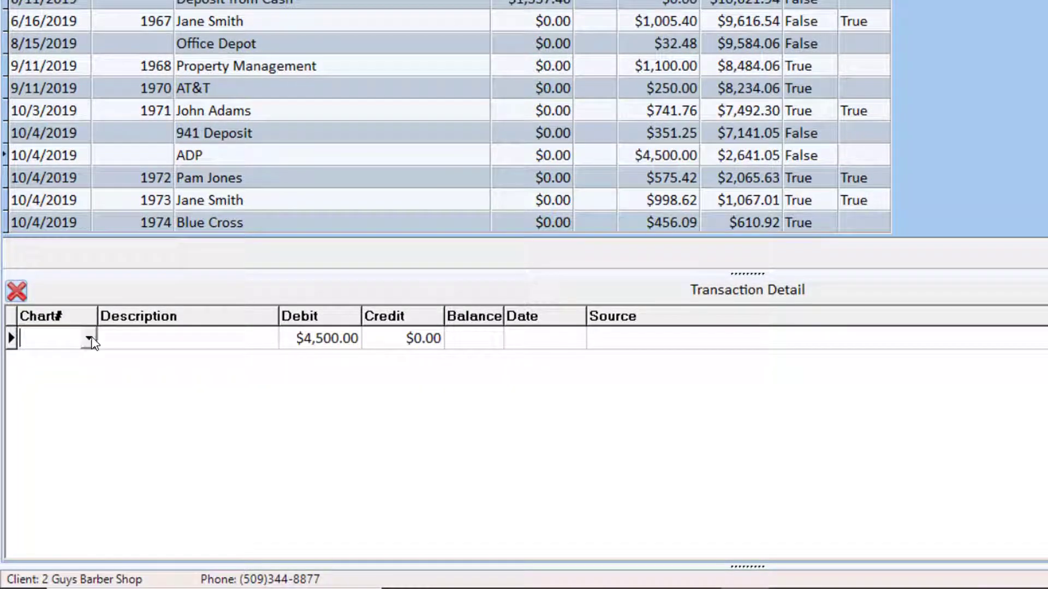
pyautogui.click(89, 339)
pyautogui.press('6')
pyautogui.scroll(-7, 312, 472)
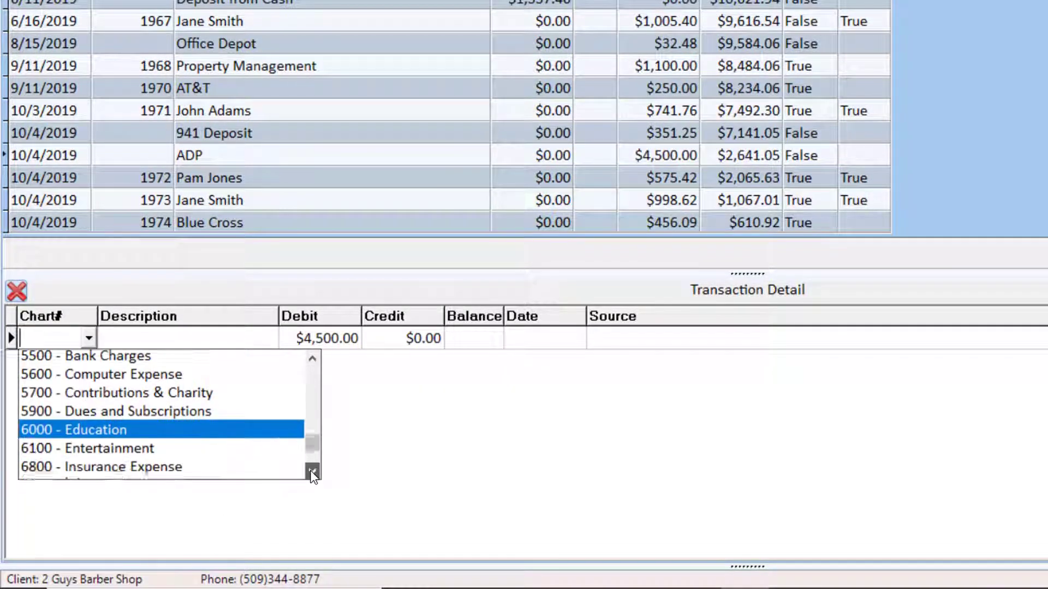
pyautogui.click(127, 381)
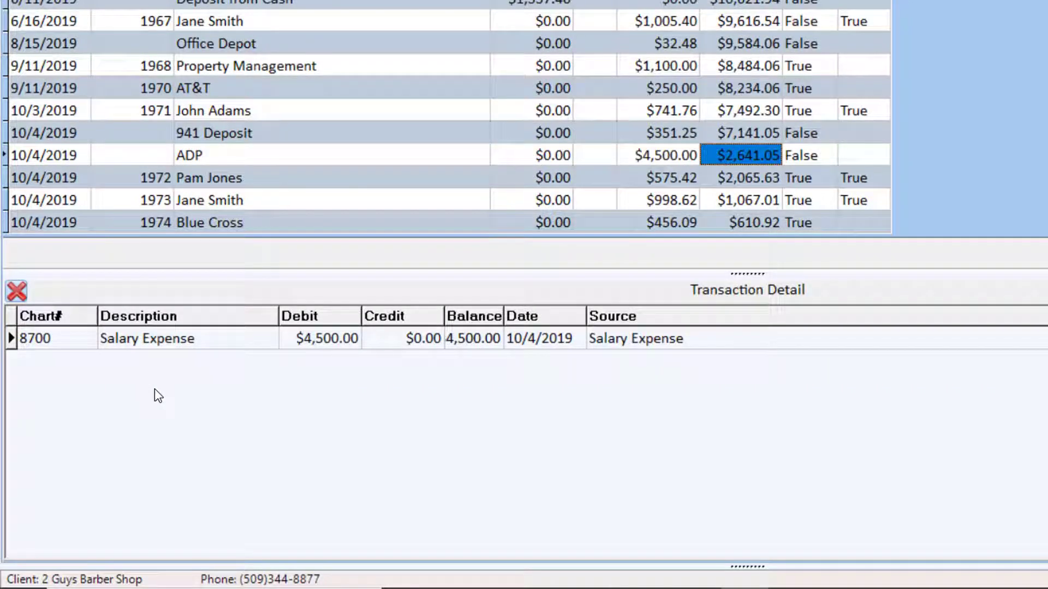
# Add a Checking register payment dated 10/4/2019 with no check number, payee ADP Fees and amount 16.
pyautogui.press('Down')
pyautogui.press('Down')
pyautogui.press('Down')
pyautogui.press('Down')
pyautogui.click(281, 223)
pyautogui.write('A')
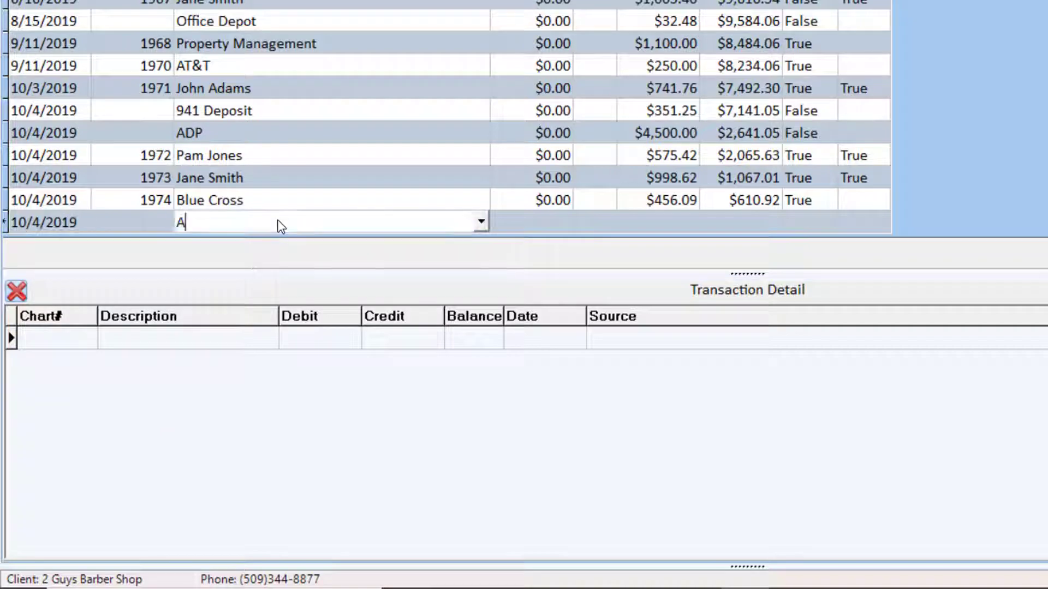
pyautogui.write('DP Fees')
pyautogui.press('Tab')
pyautogui.press('Tab')
pyautogui.write('16')
pyautogui.press('Return')
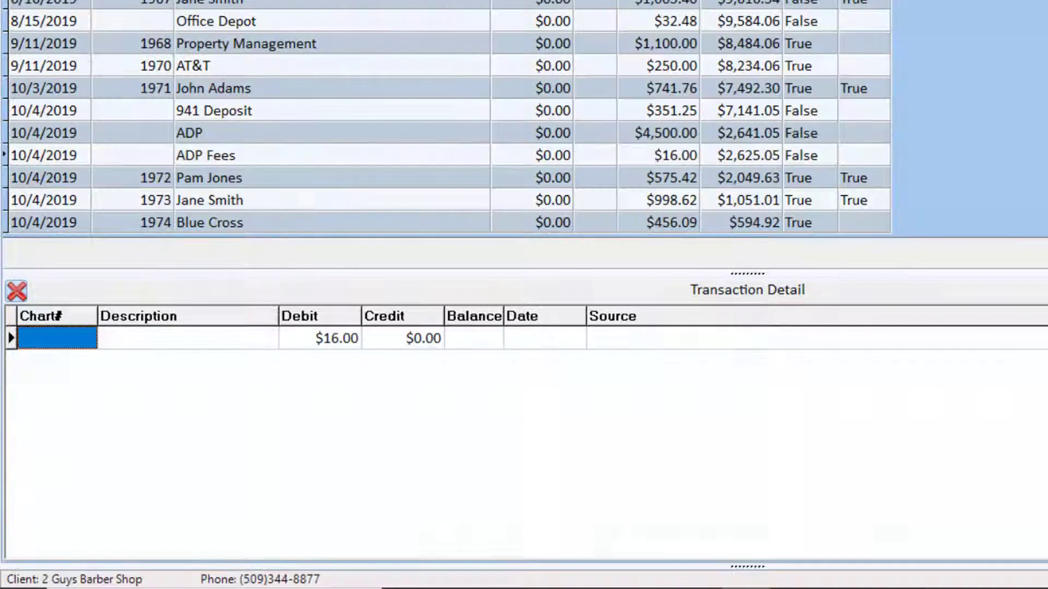